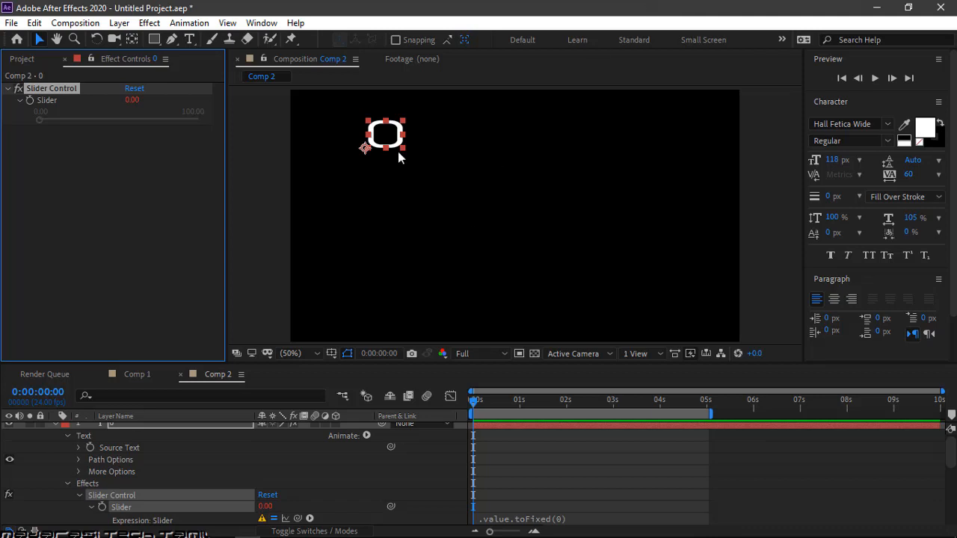
- Keyframe the text layer's Slider at 0 at the start of the composition and at 50 at 0:00:04:02
key(space)
click(472, 401)
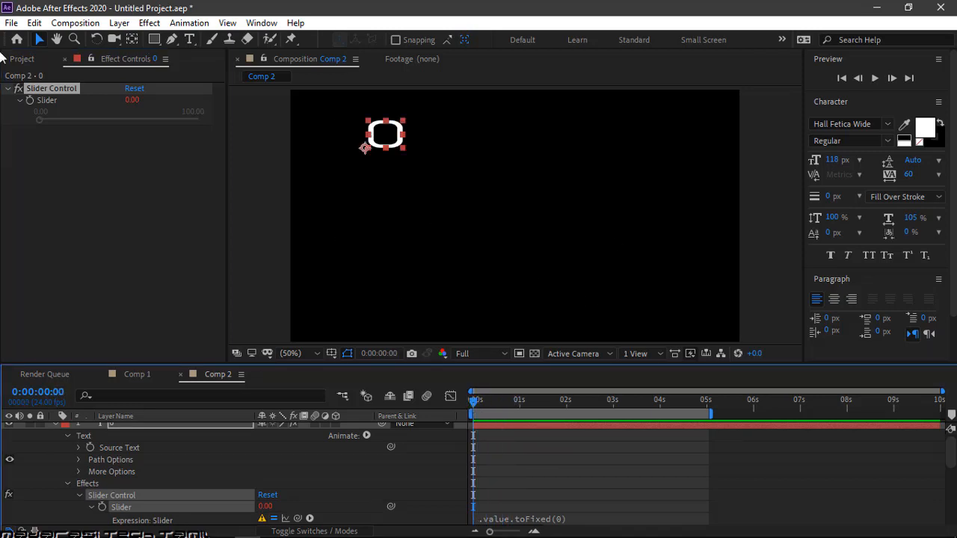
click(31, 100)
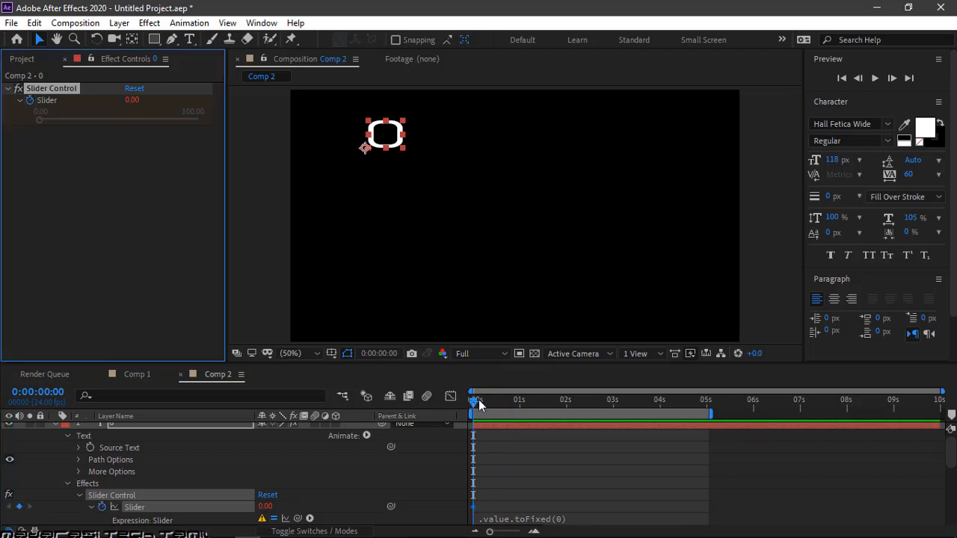
drag(479, 400, 664, 402)
click(132, 100)
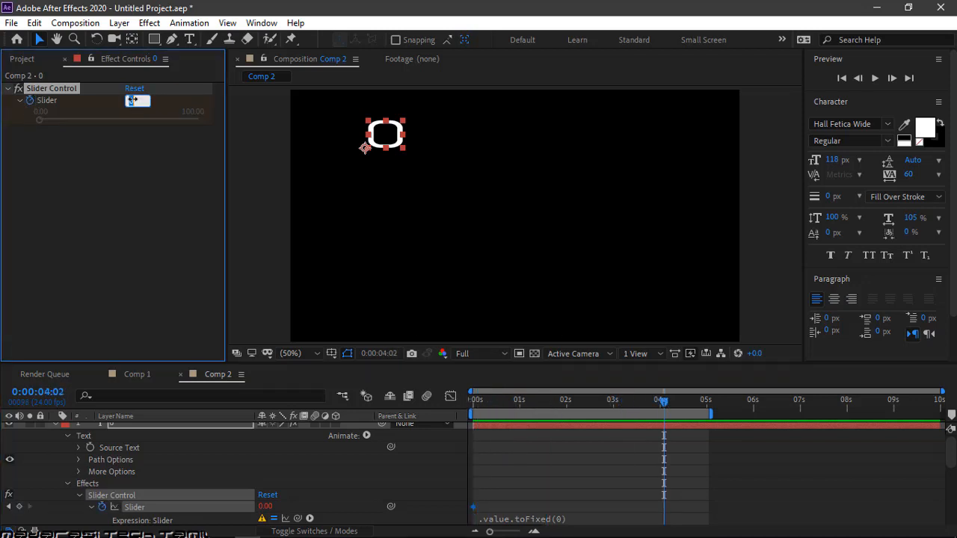
text(50)
click(95, 157)
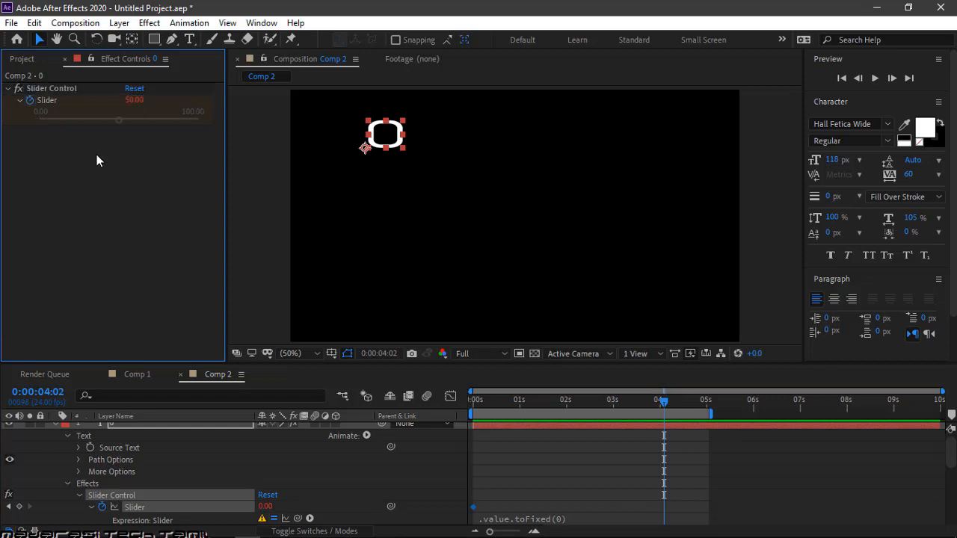
- Preview the counter and bar animation from the start of the composition
drag(665, 400, 372, 367)
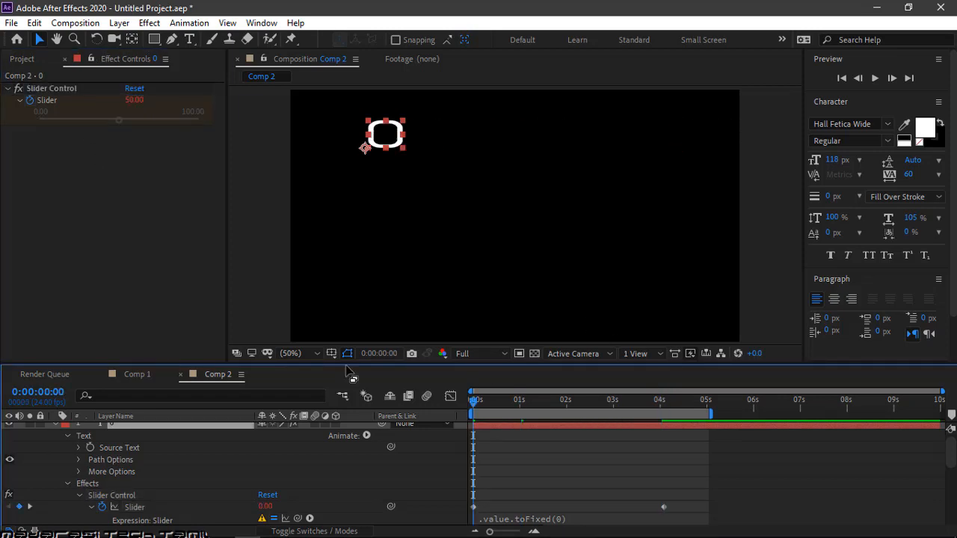
key(space)
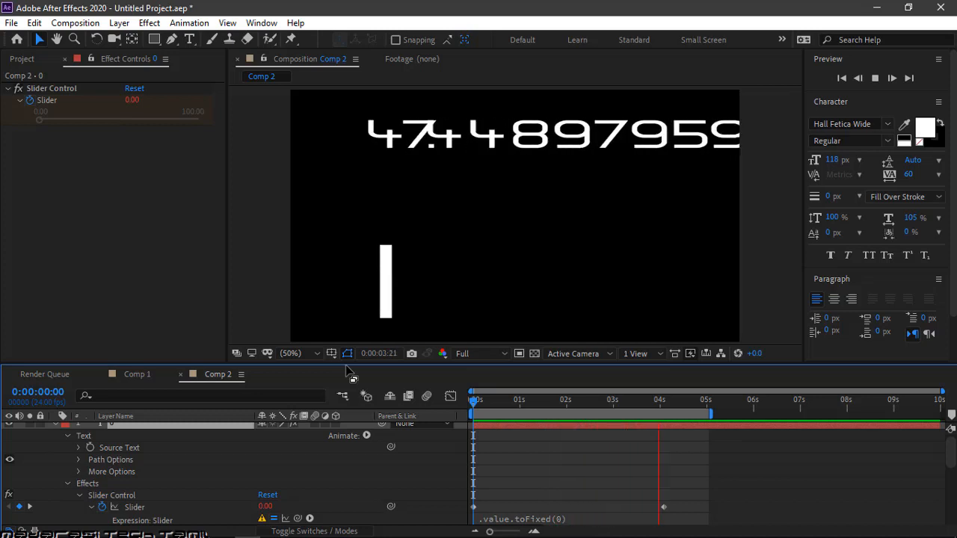
key(space)
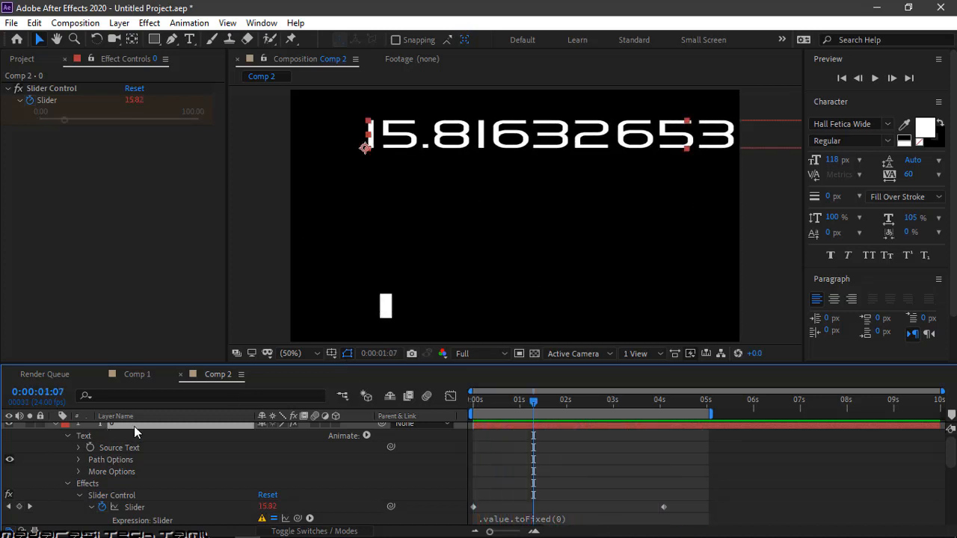
- Scale the counter text layer to 34% and return to the start of the timeline
key(s)
drag(281, 441, 249, 440)
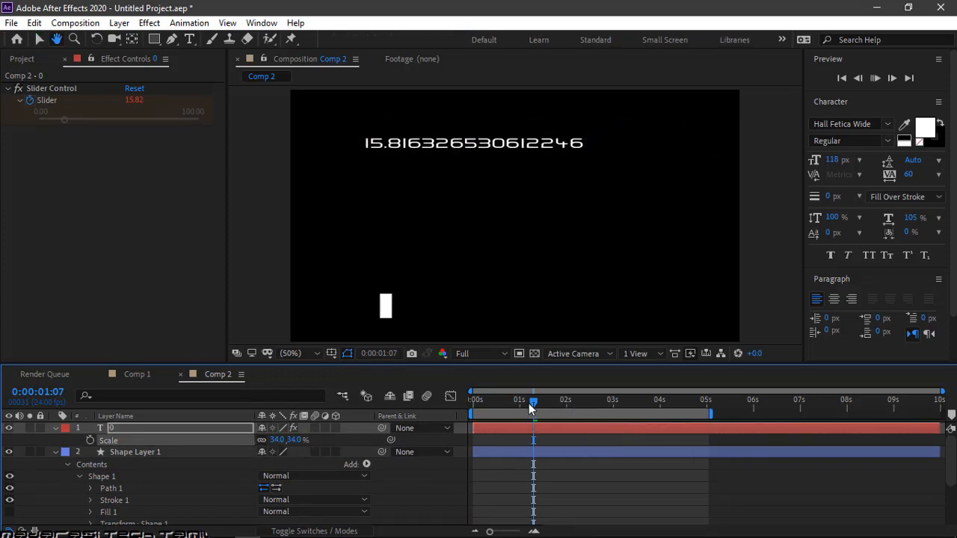
mouse_move(529, 403)
mouse_down()
mouse_move(601, 390)
mouse_move(503, 398)
mouse_move(705, 399)
mouse_move(511, 399)
mouse_up()
key(Home)
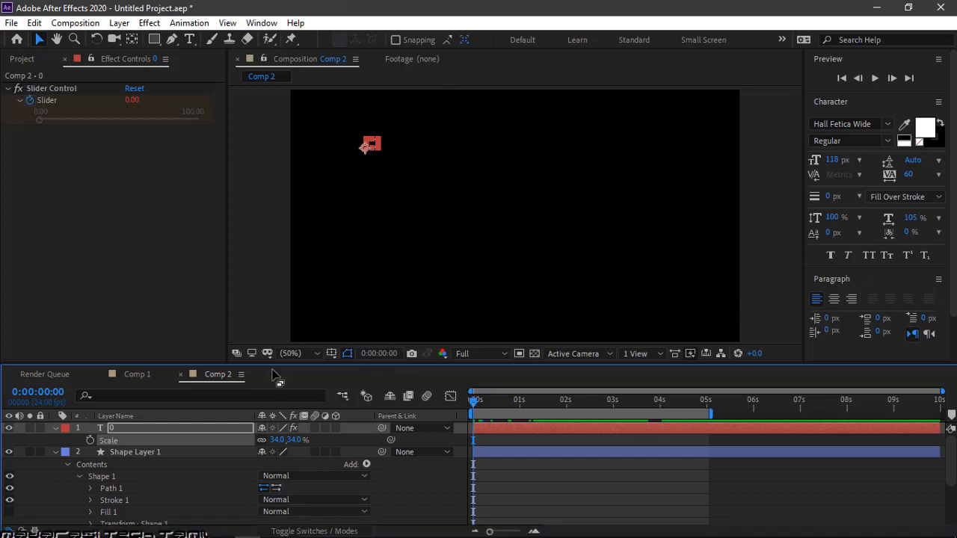
- Create a new empty composition for rebuilding the animated bar and counter
key(ctrl+n)
click(476, 362)
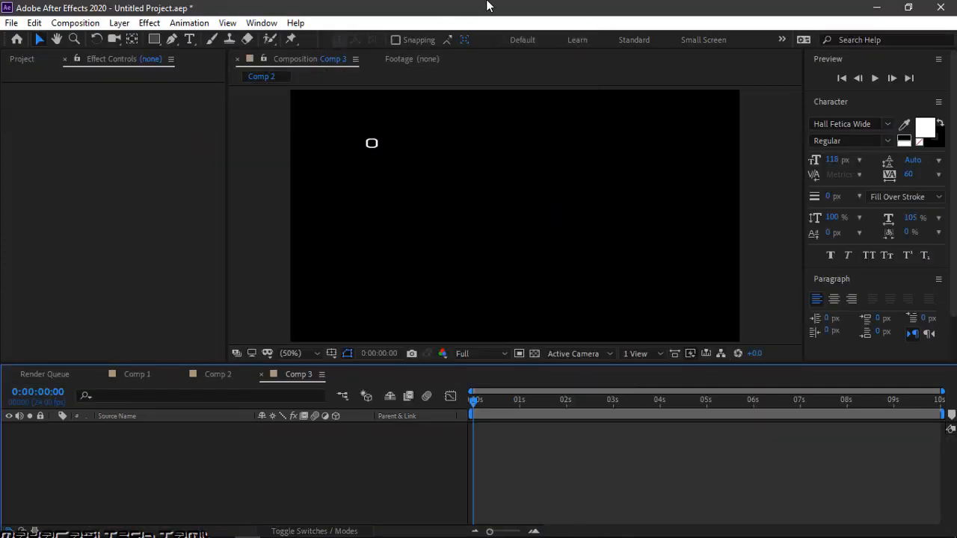
right_click(363, 448)
click(176, 209)
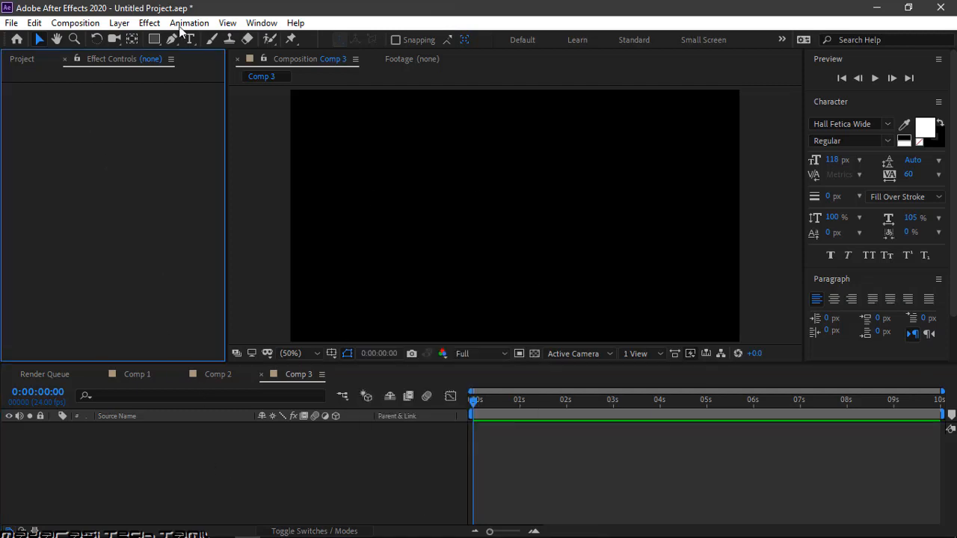
- Draw a straight vertical bar upward from near the lower-left of the frame with the Pen tool, using no fill and a white 34 px stroke
click(171, 41)
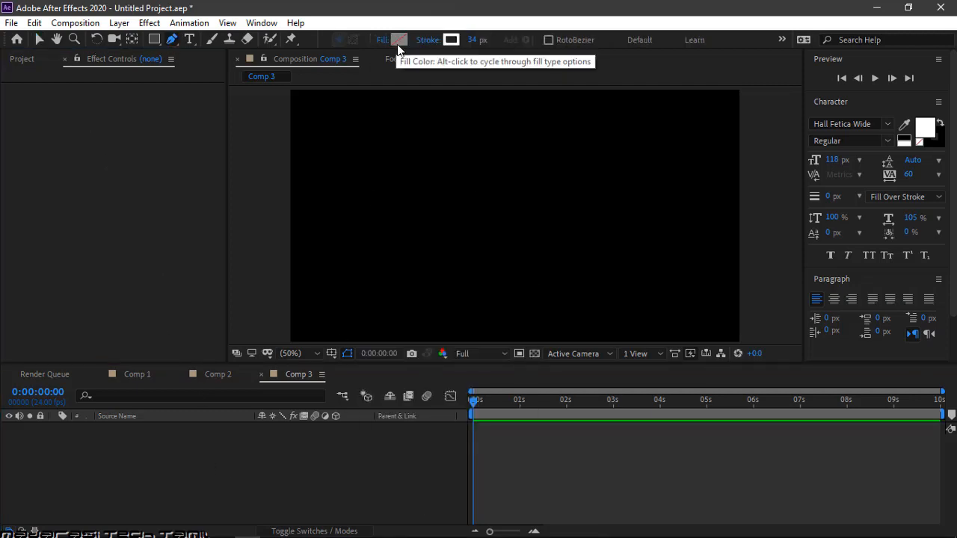
alt+click(397, 44)
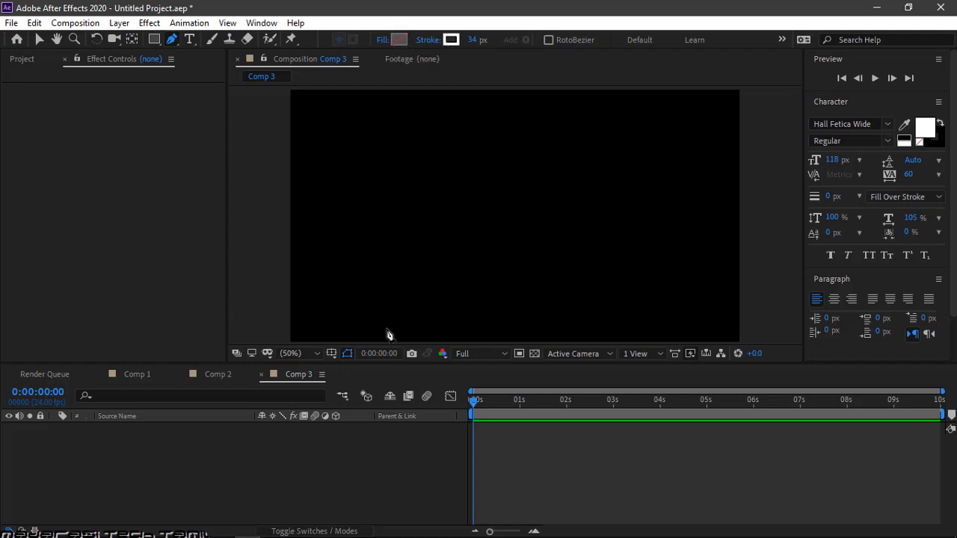
click(386, 328)
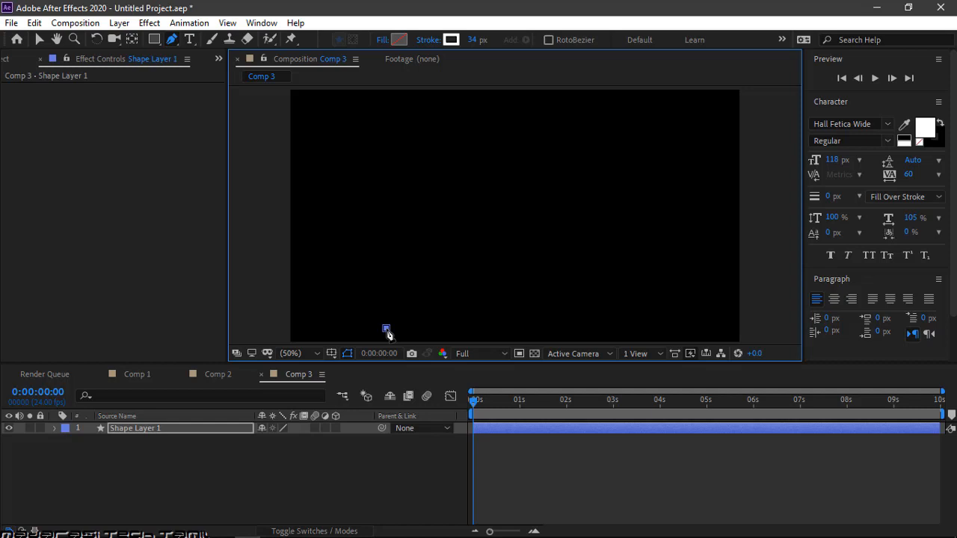
click(386, 195)
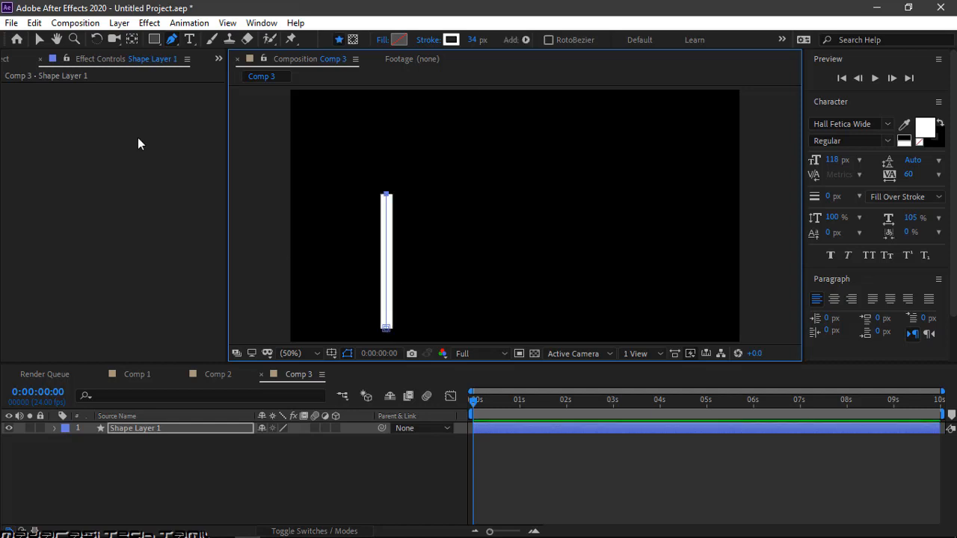
click(244, 458)
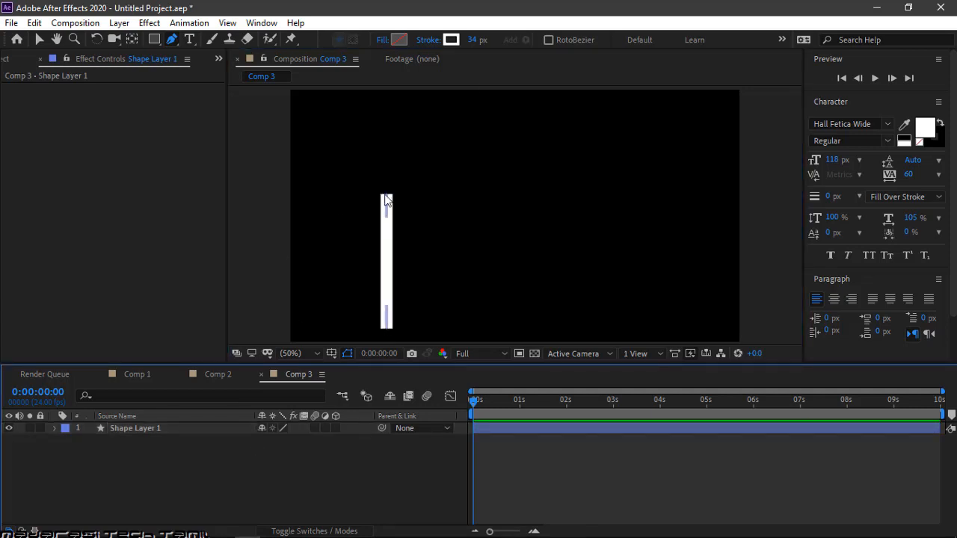
- Add Trim Paths to the bar's shape layer and set its End to 0%
click(54, 428)
click(365, 441)
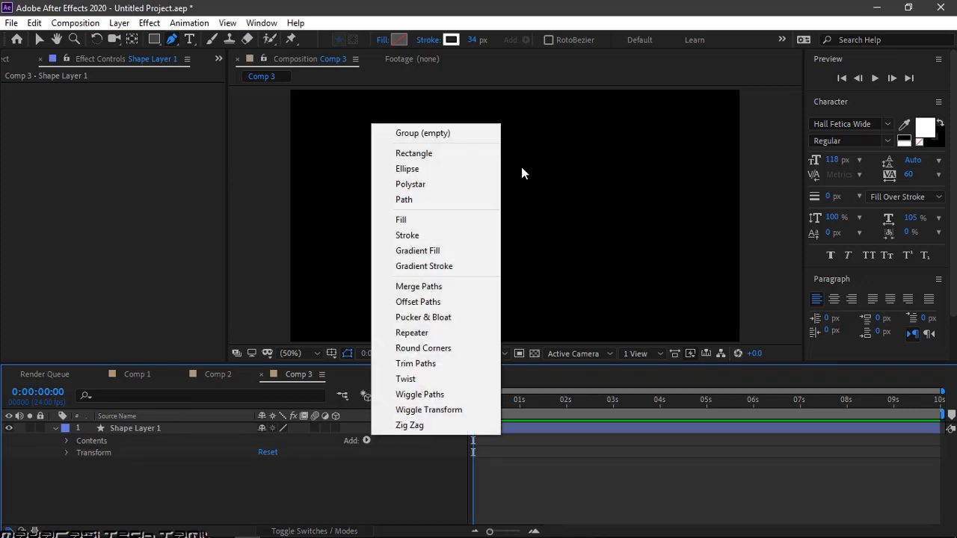
click(416, 364)
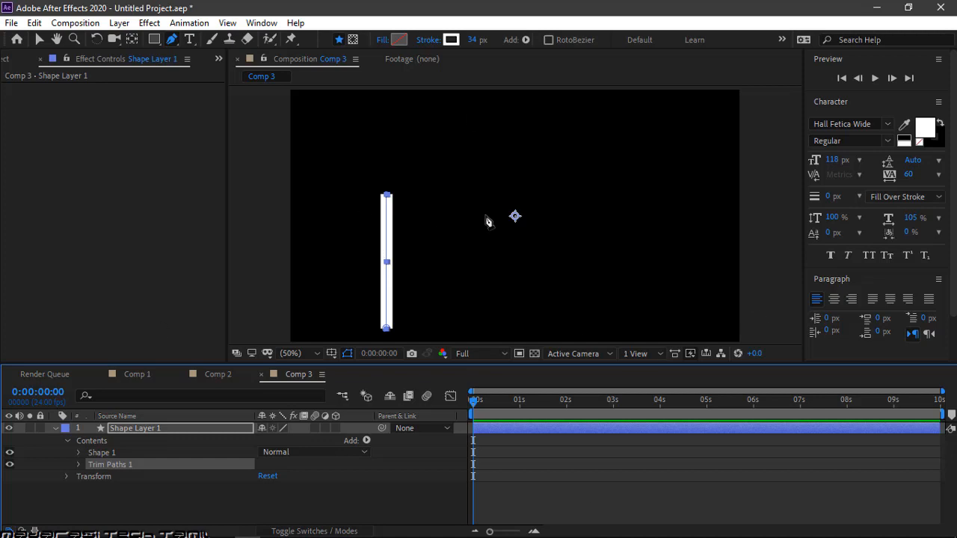
click(79, 465)
key(h)
drag(169, 475, 169, 474)
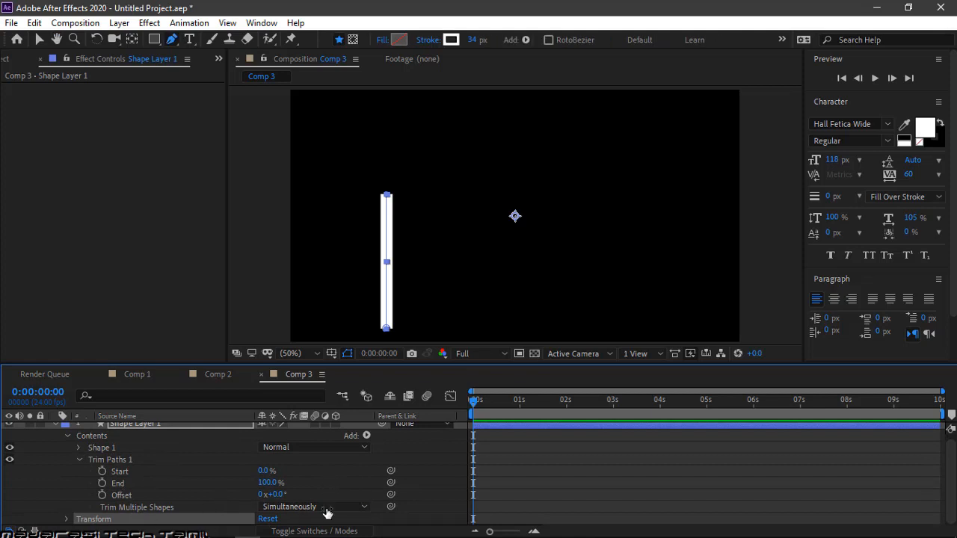
drag(267, 482, 183, 479)
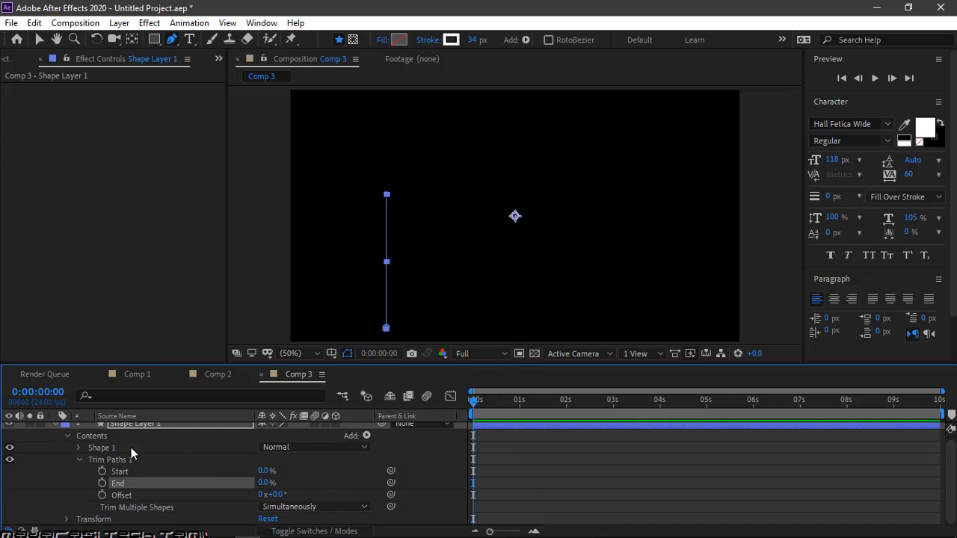
click(55, 424)
- Create a text layer reading "0" and place it in the upper-left area of the frame
right_click(185, 474)
mouse_move(344, 321)
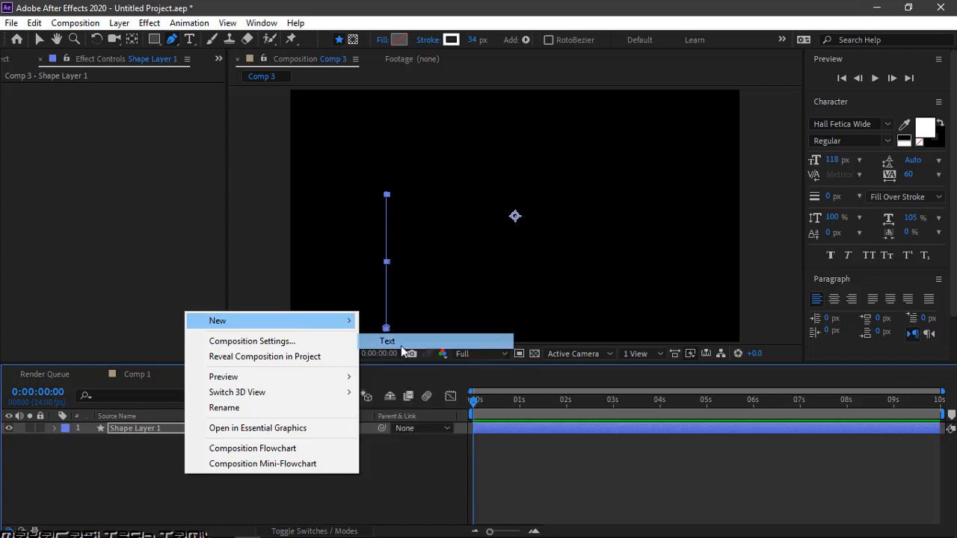
click(401, 346)
text(0)
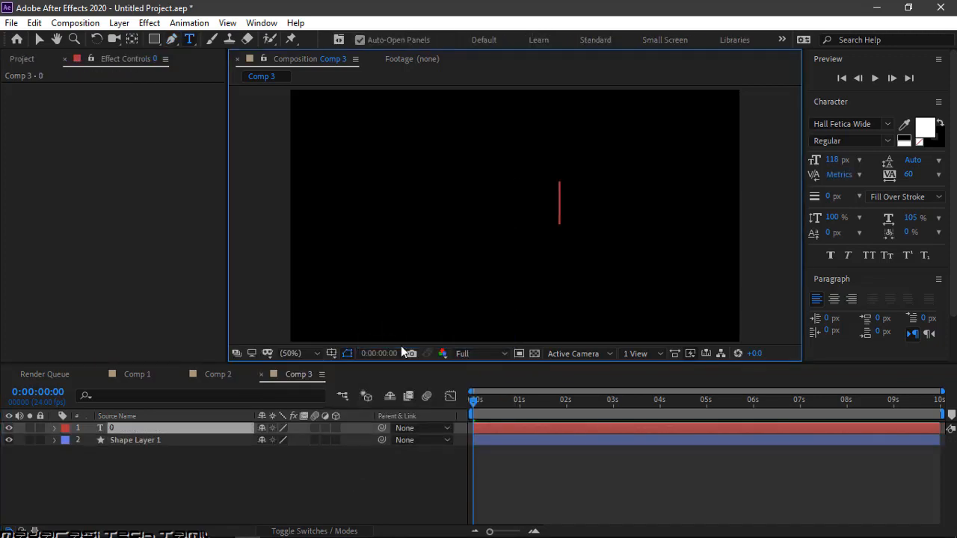
drag(540, 268, 367, 238)
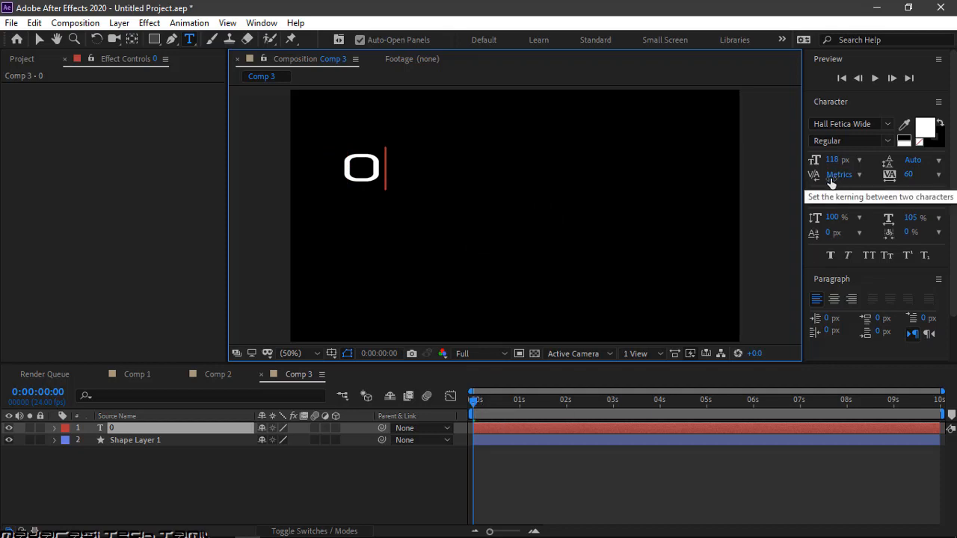
- Set the "0" text's font size to 78 px and position it directly above the bar
key(ctrl+a)
drag(832, 162, 800, 160)
click(372, 203)
click(124, 442)
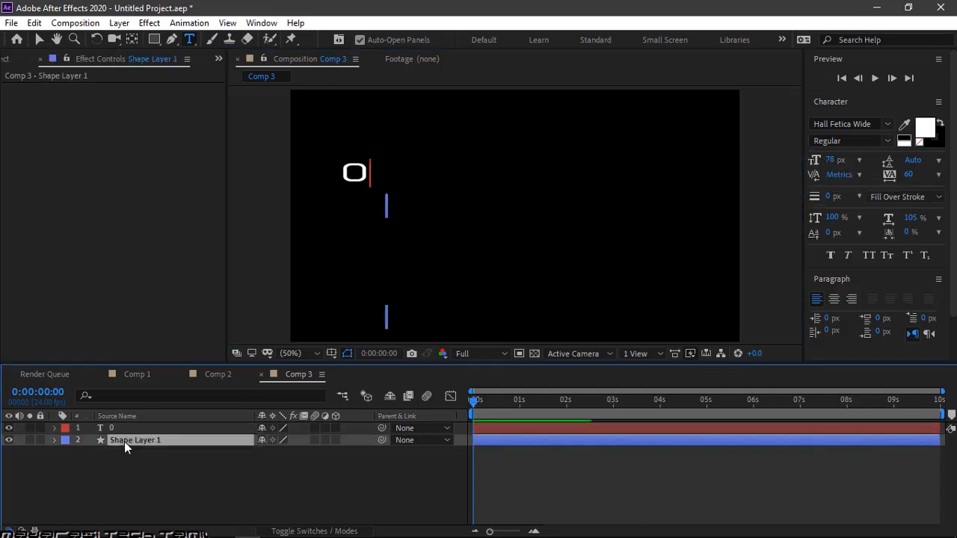
click(190, 428)
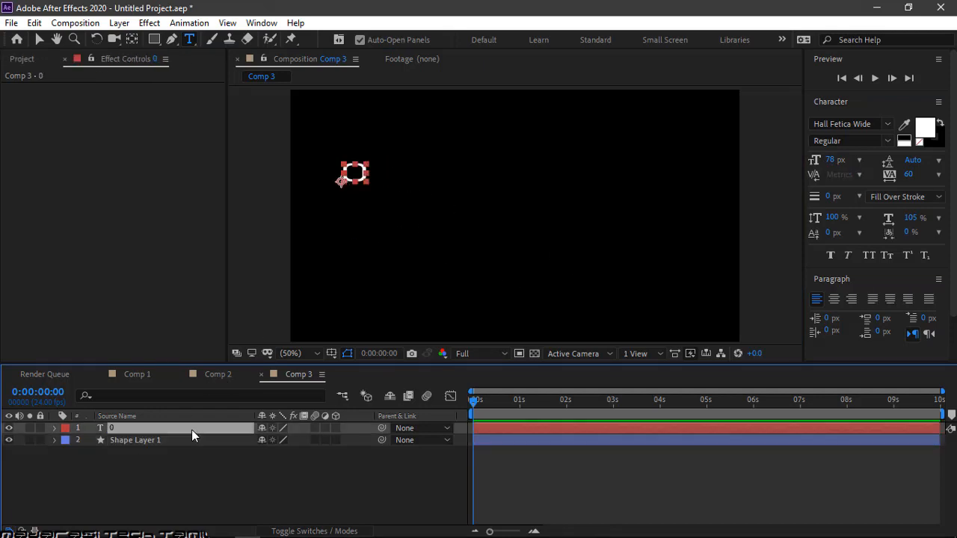
key(v)
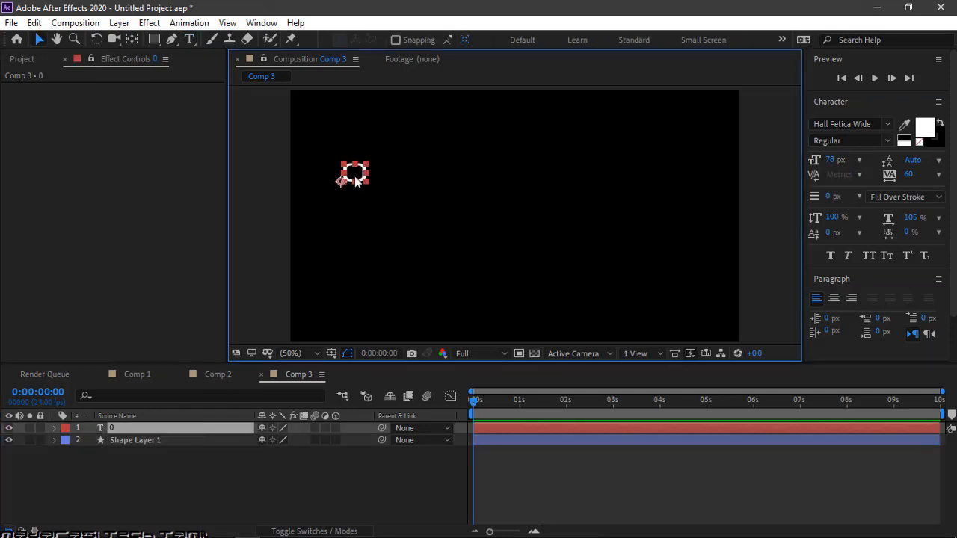
drag(355, 176, 382, 163)
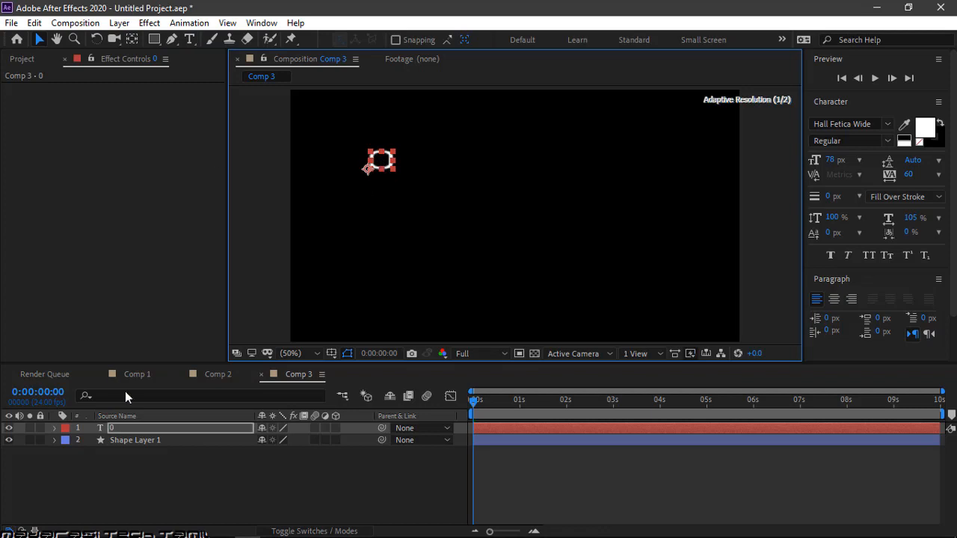
- Apply a Slider Control effect to the "0" text layer and expand its Slider property
click(139, 439)
click(128, 432)
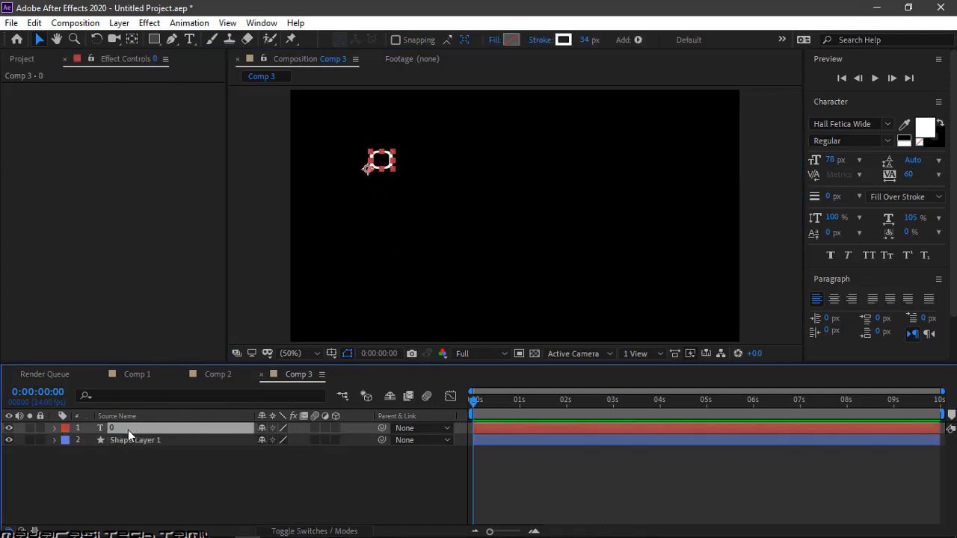
click(149, 23)
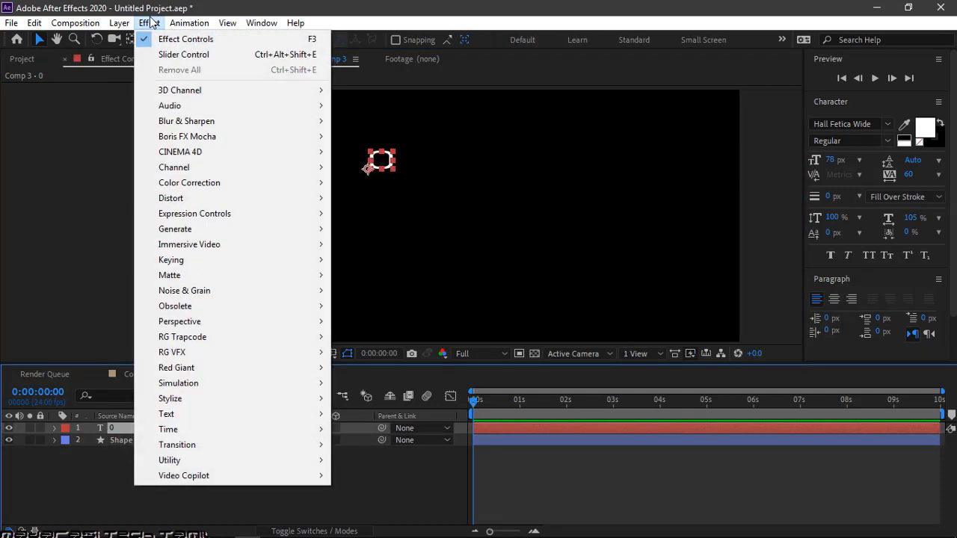
mouse_move(287, 215)
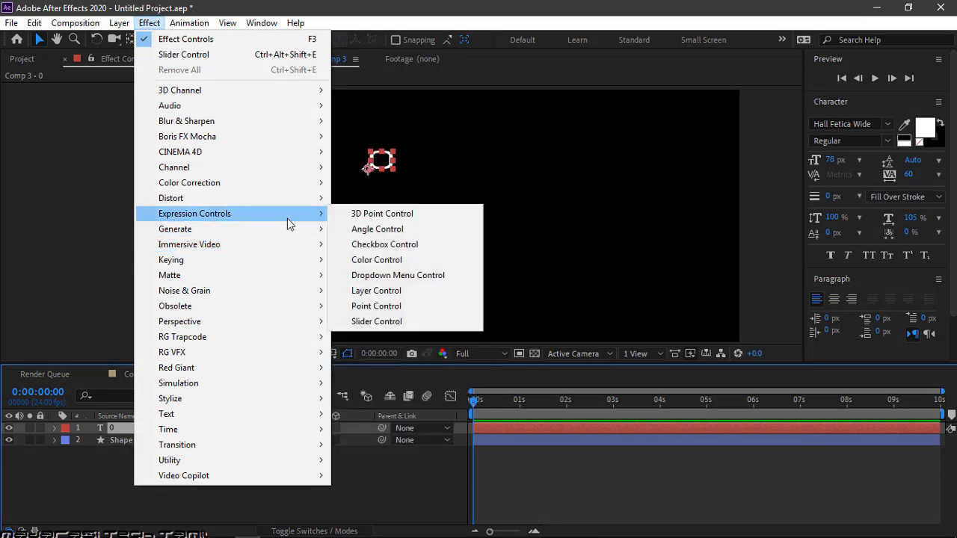
click(417, 322)
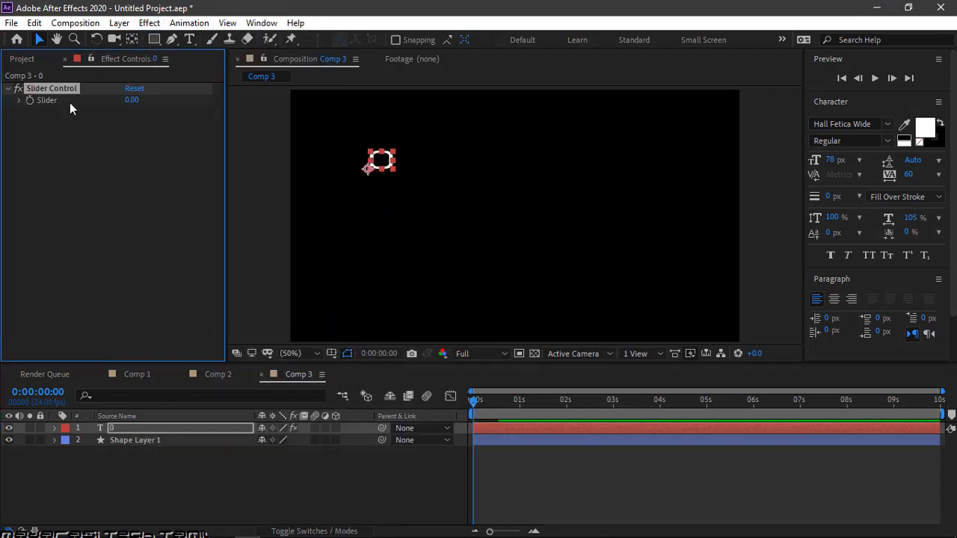
click(19, 100)
- Link the "0" layer's Source Text to its Slider property with the pick whip
click(54, 428)
click(67, 441)
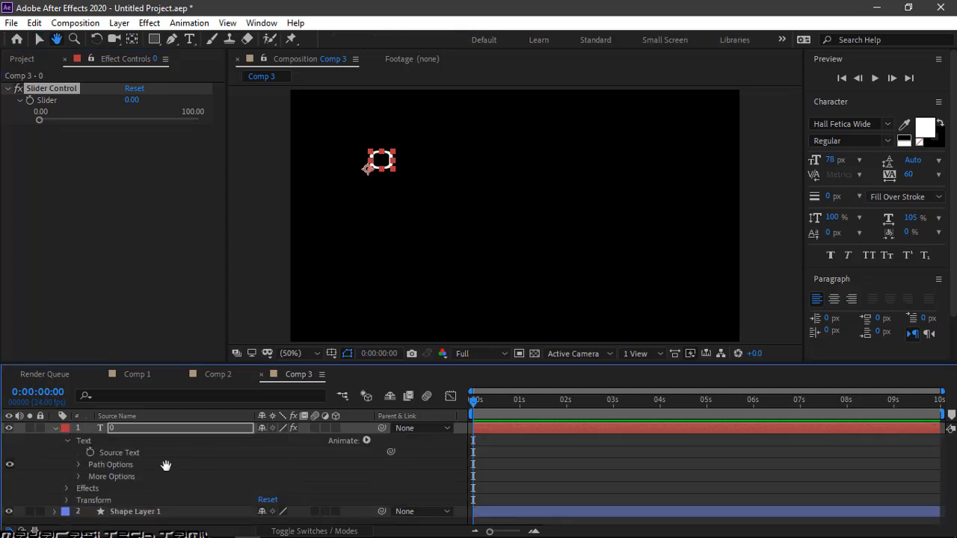
drag(391, 452, 28, 102)
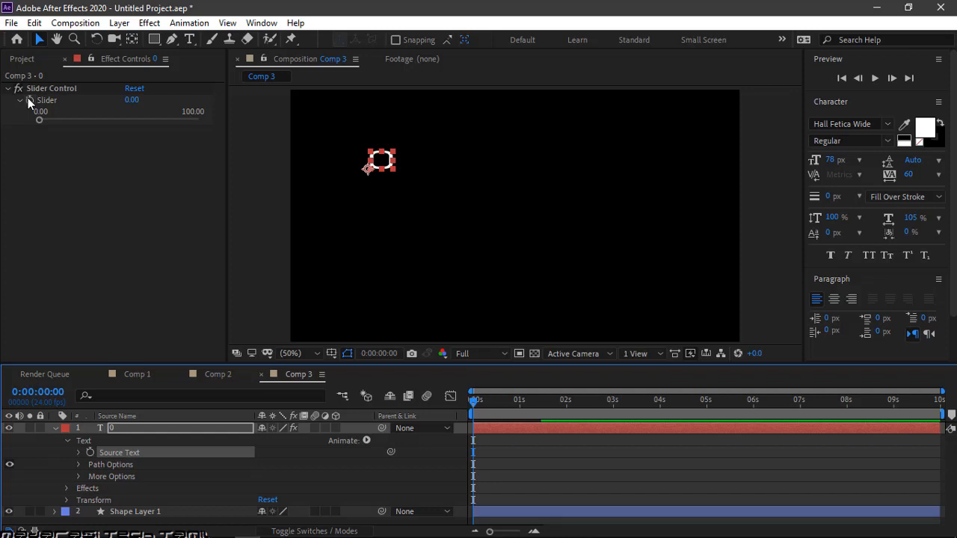
- Link the End property of the bar's Trim Paths to the text layer's Slider with the pick whip
click(56, 428)
click(54, 439)
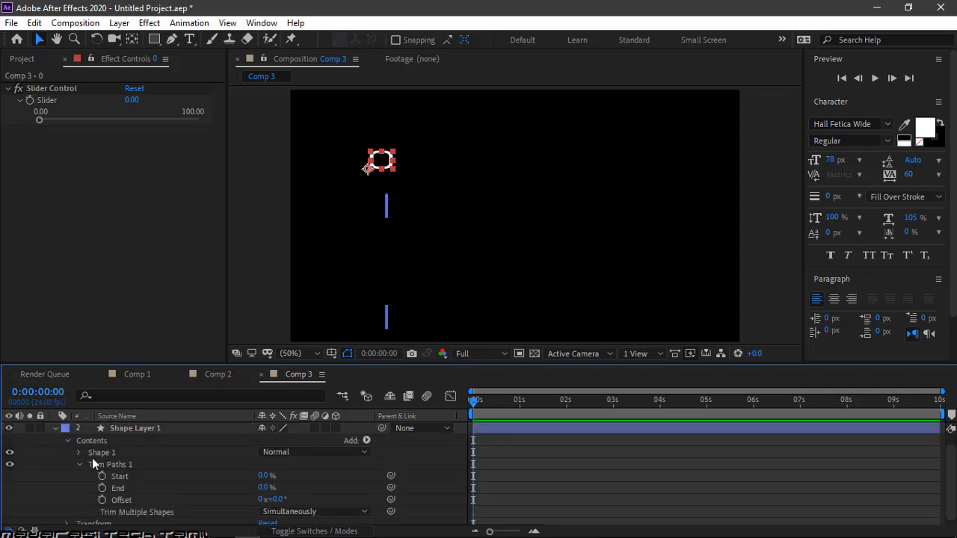
drag(391, 487, 30, 100)
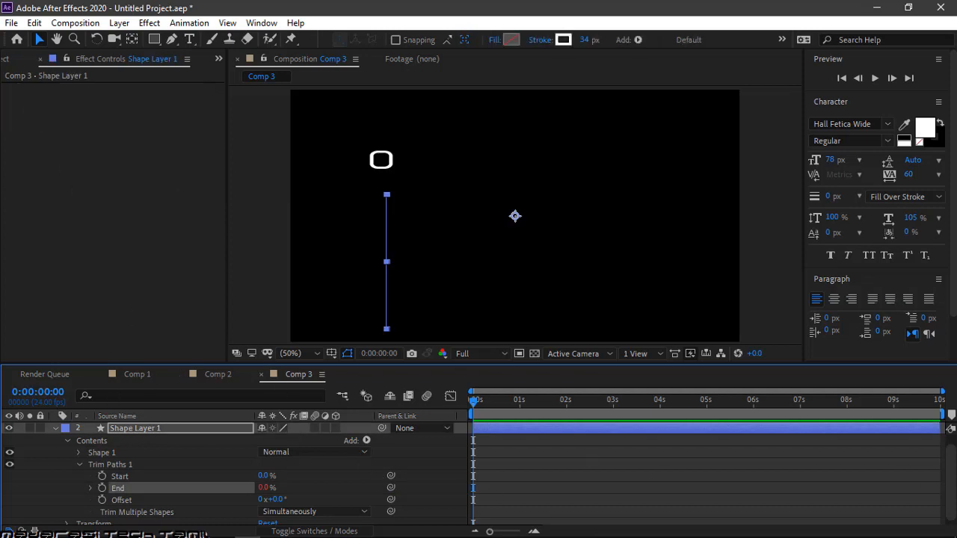
- Add the expression .value.toFixed(0) to the Slider property of the "0" text layer and scrub to check it
scroll(45, 433, up, 1)
click(54, 440)
click(134, 428)
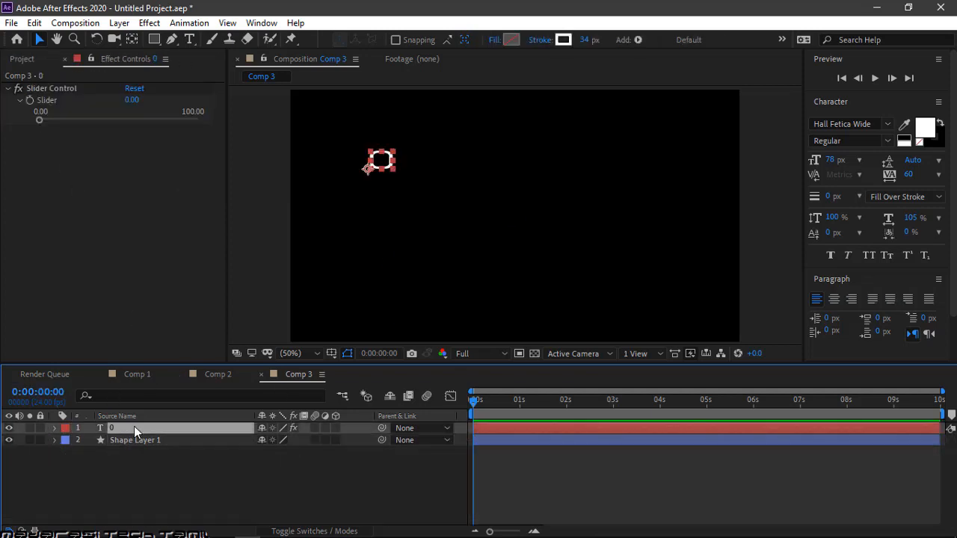
alt+click(30, 101)
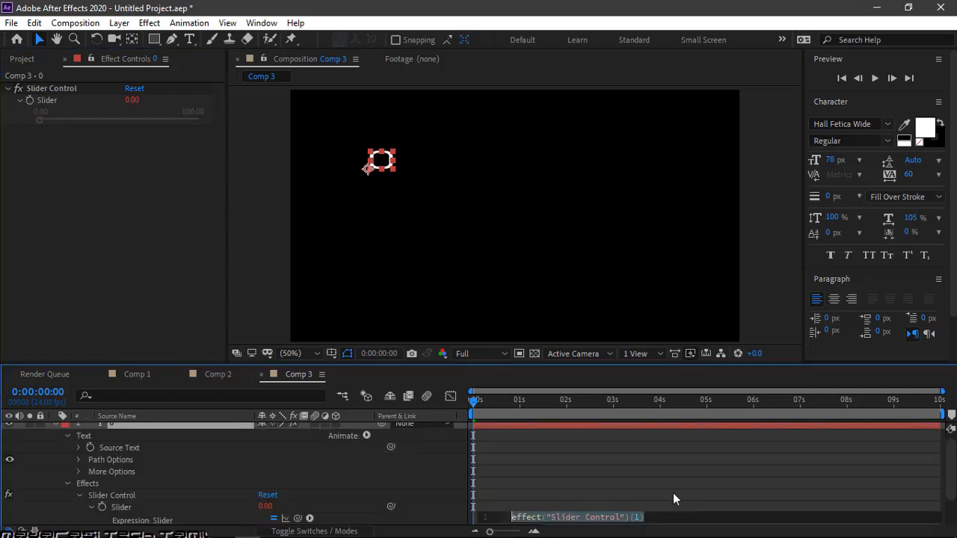
text(.v)
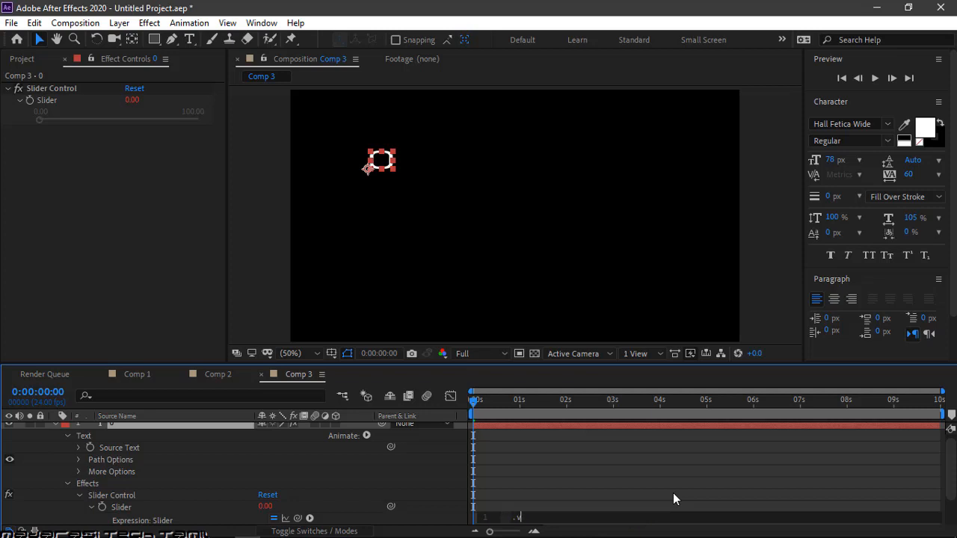
text(alue)
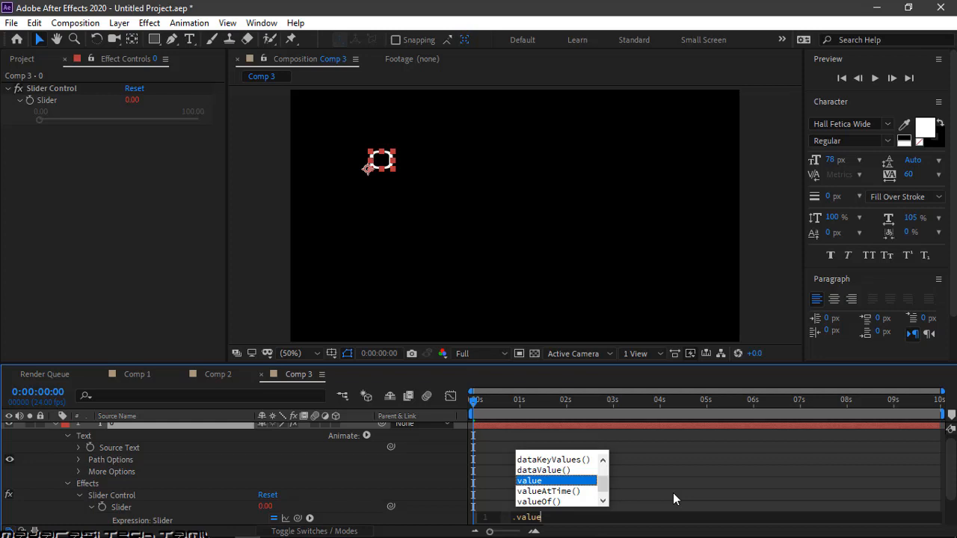
key(Escape)
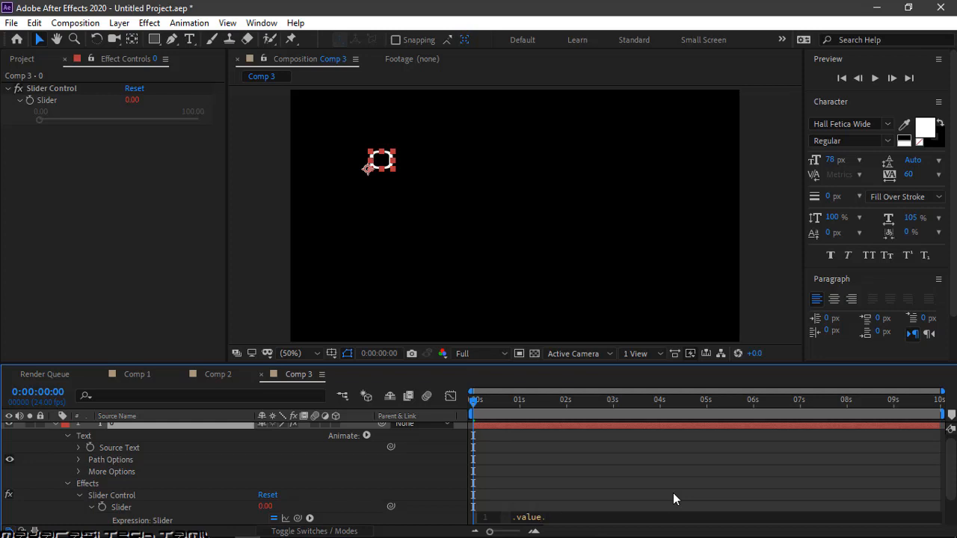
text(.tofi)
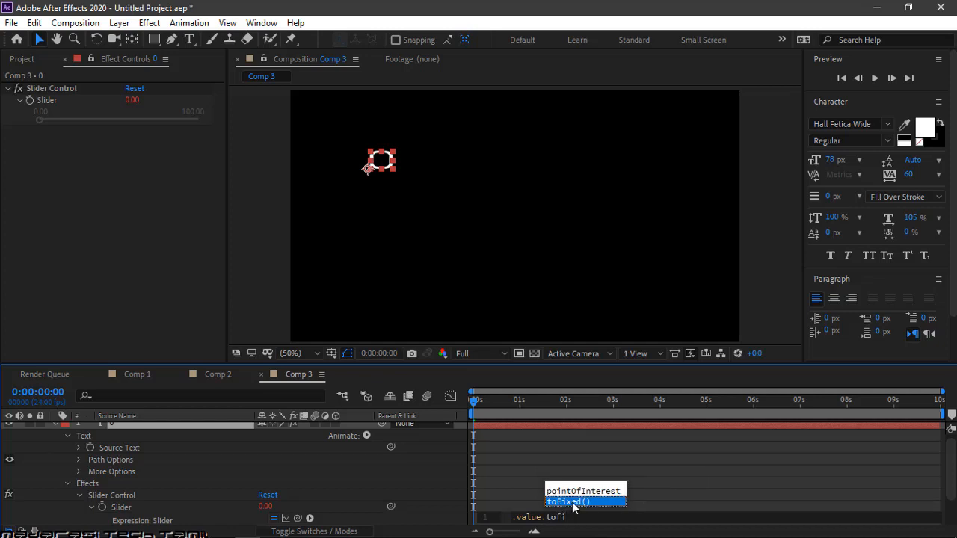
click(573, 503)
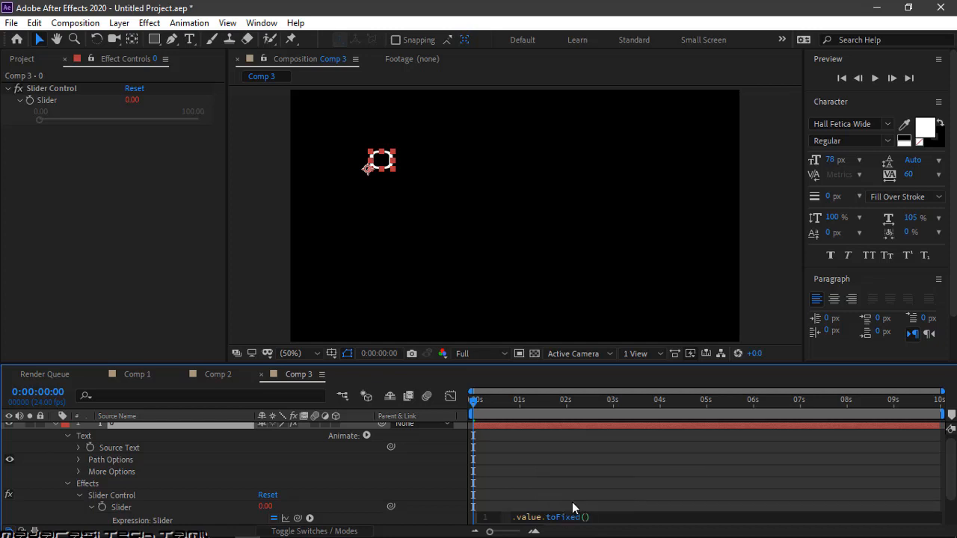
text(0)
click(612, 492)
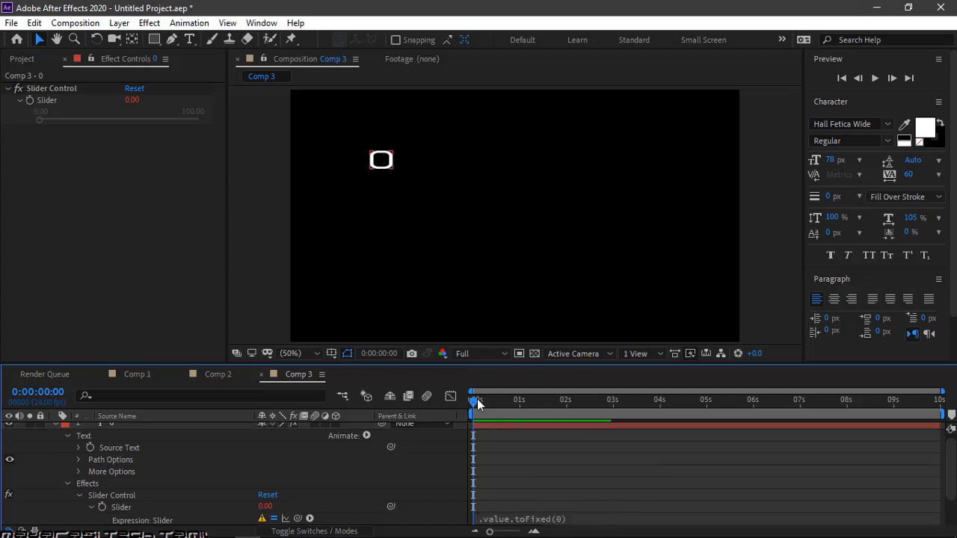
mouse_move(477, 404)
mouse_down()
mouse_move(566, 397)
mouse_move(492, 402)
mouse_up()
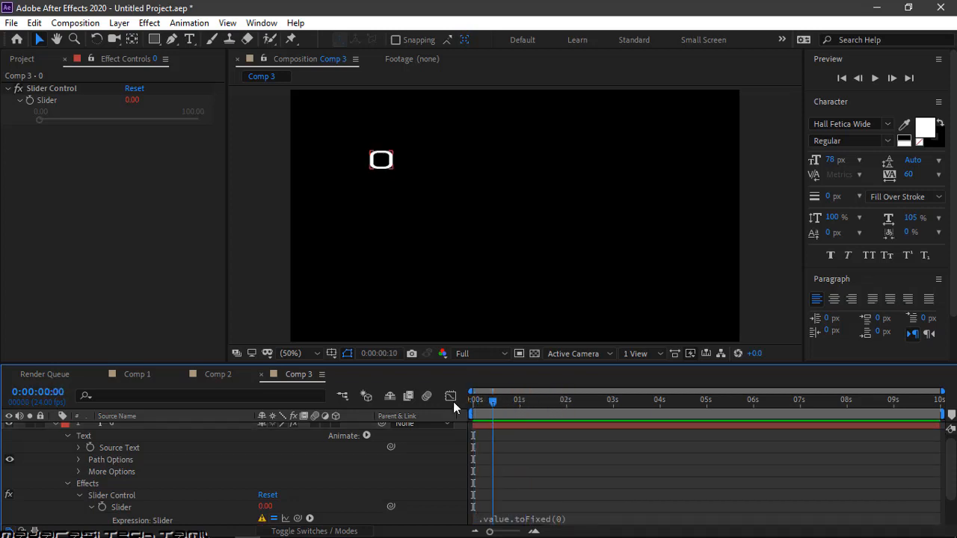
- Keyframe the "0" layer's Slider at the start of the composition and set it to 100 at 2 seconds
key(Home)
click(55, 424)
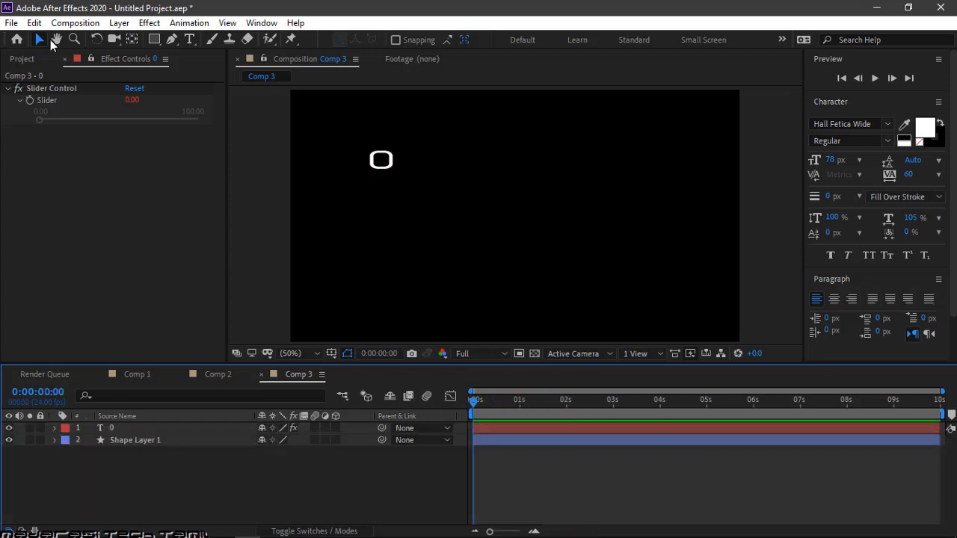
click(29, 100)
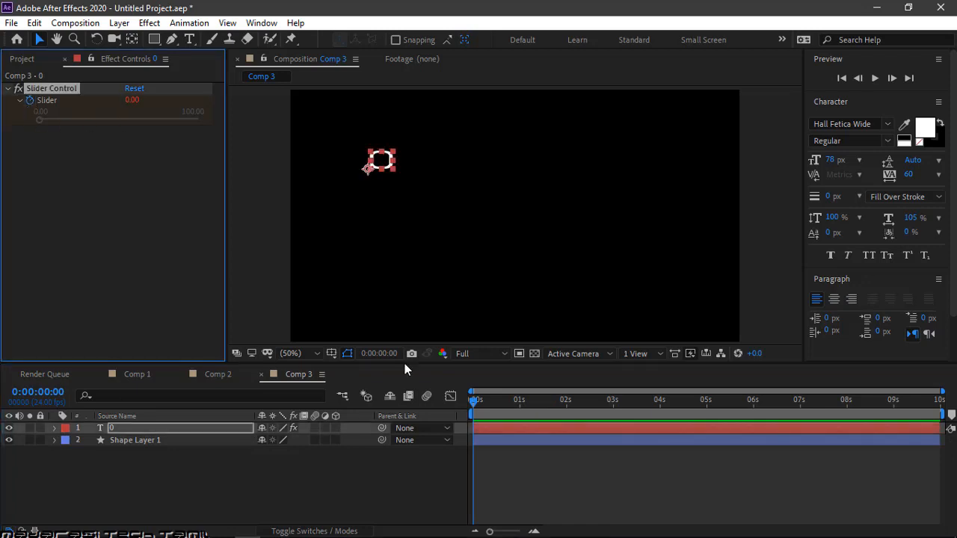
drag(479, 400, 564, 393)
click(132, 100)
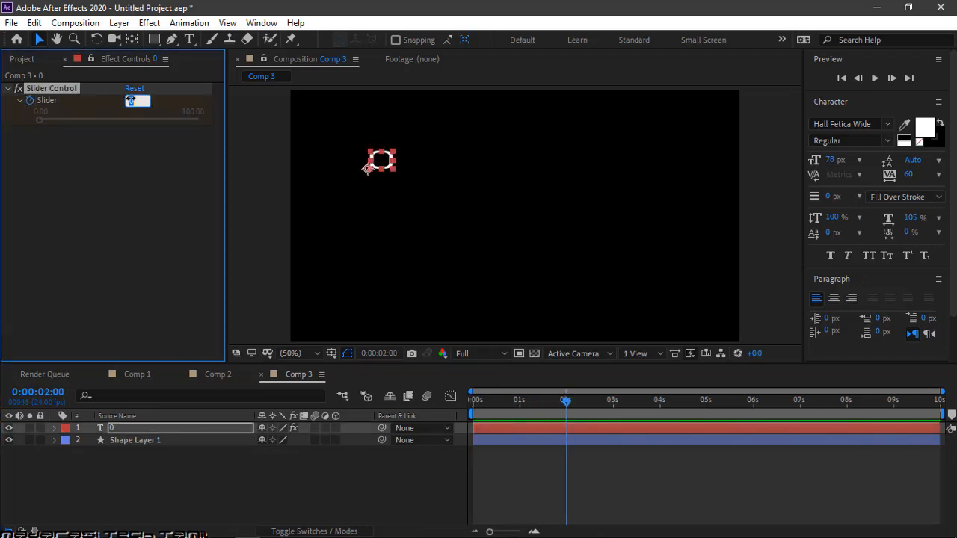
text(100)
click(136, 154)
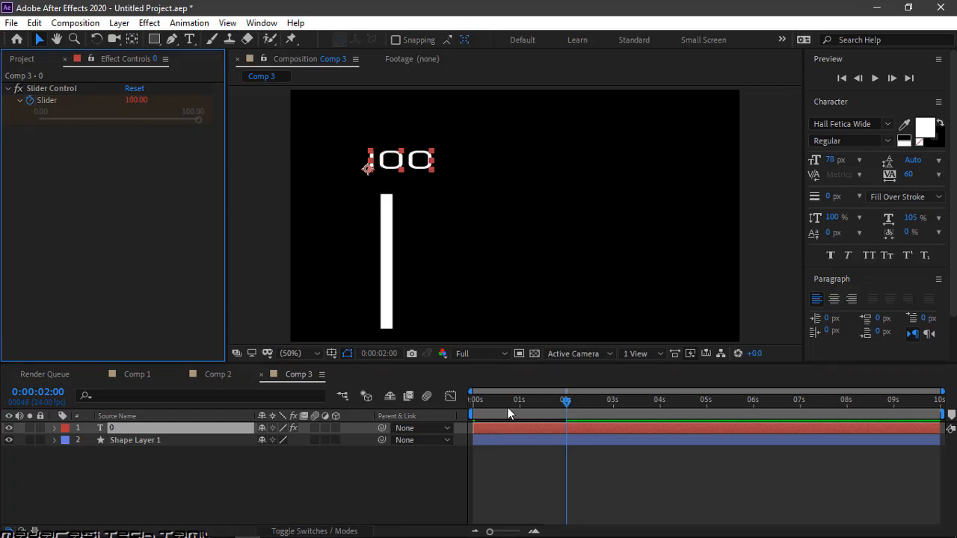
- Preview the animation from the start and shorten the work area to end just after 2 seconds
key(Home)
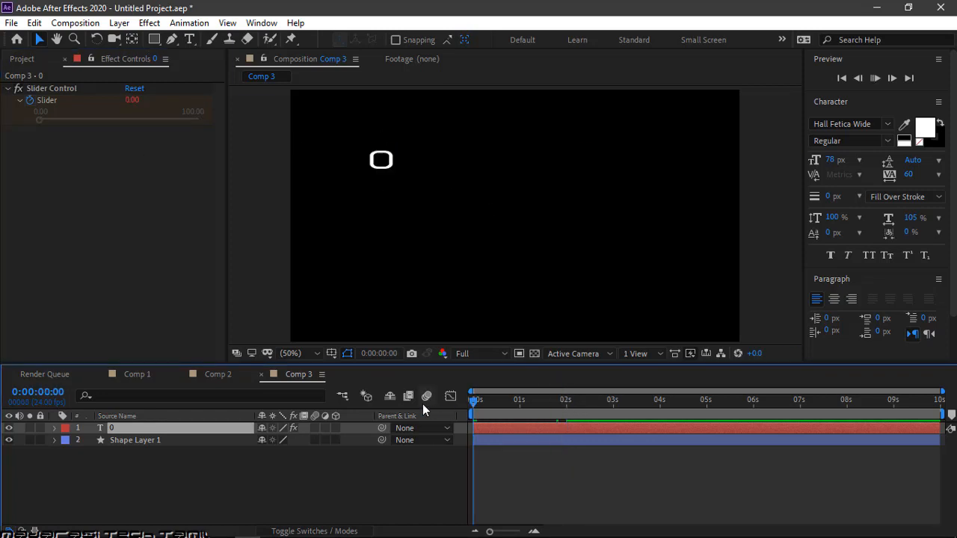
key(space)
drag(484, 405, 458, 401)
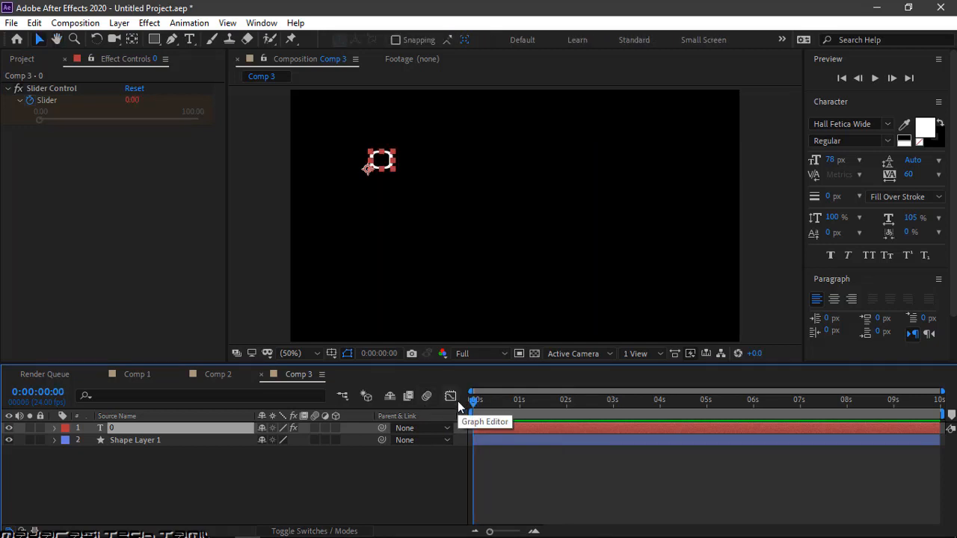
key(space)
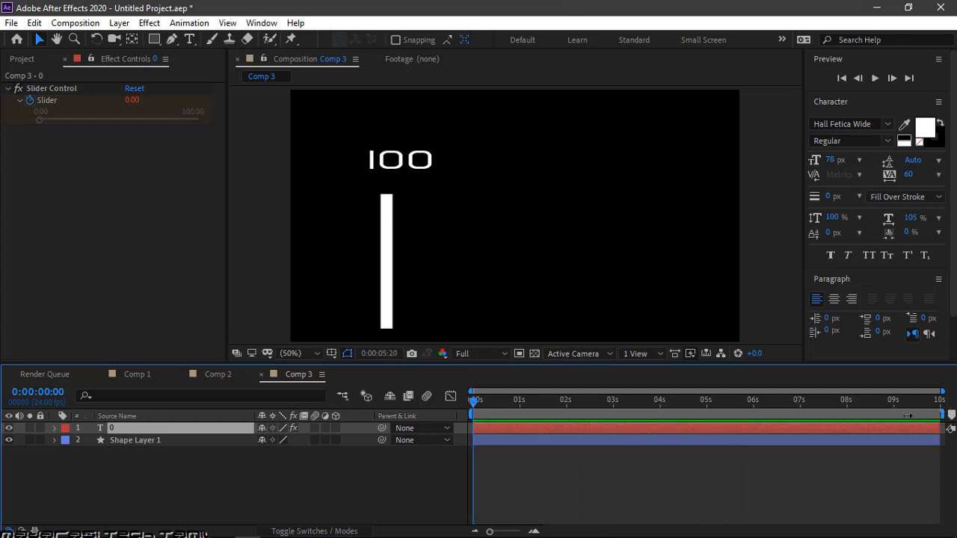
drag(939, 416, 573, 414)
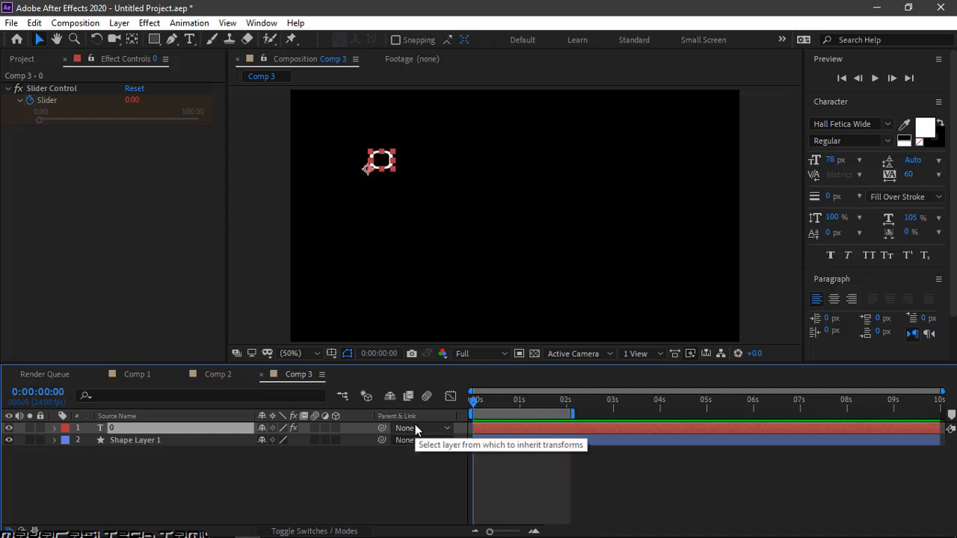
- Move the "0" text's anchor point to the centre of the character and preview the counter
key(y)
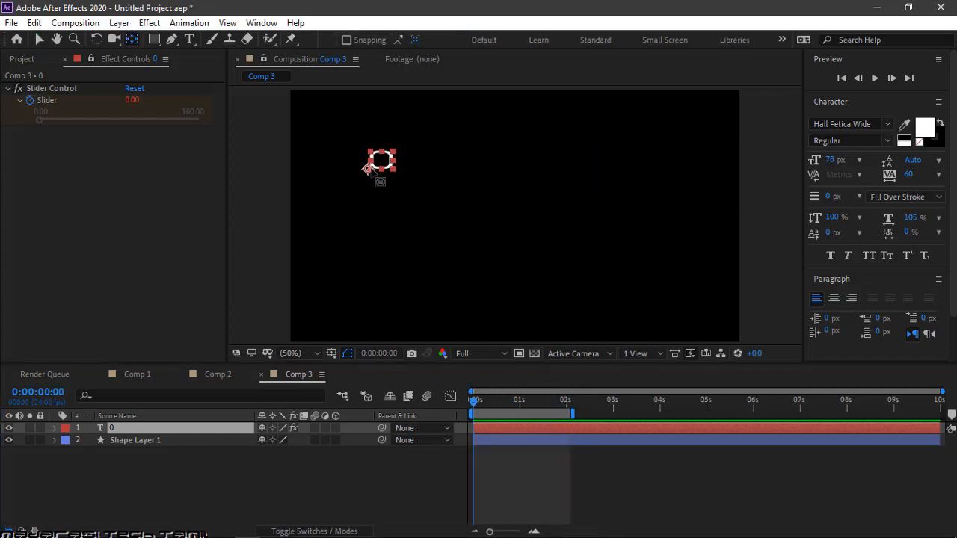
drag(368, 169, 381, 159)
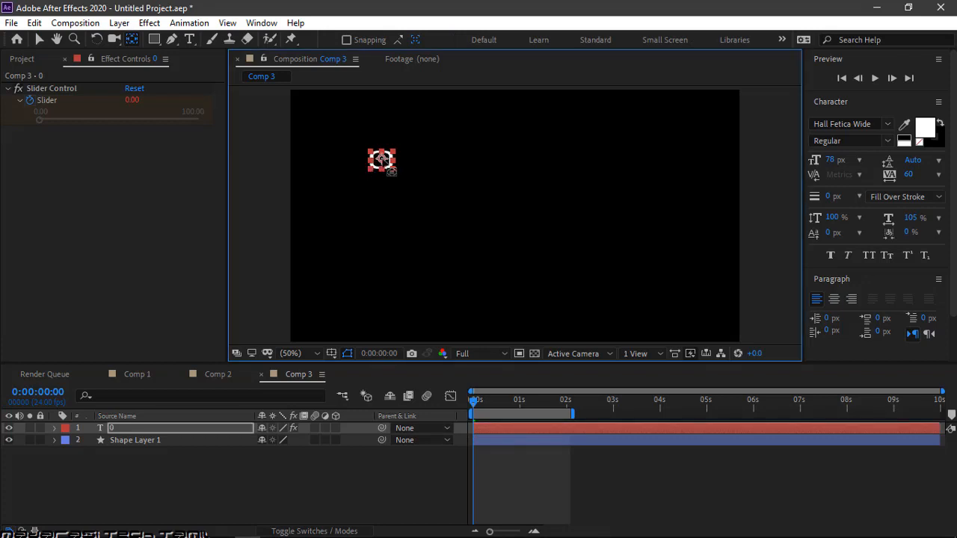
key(space)
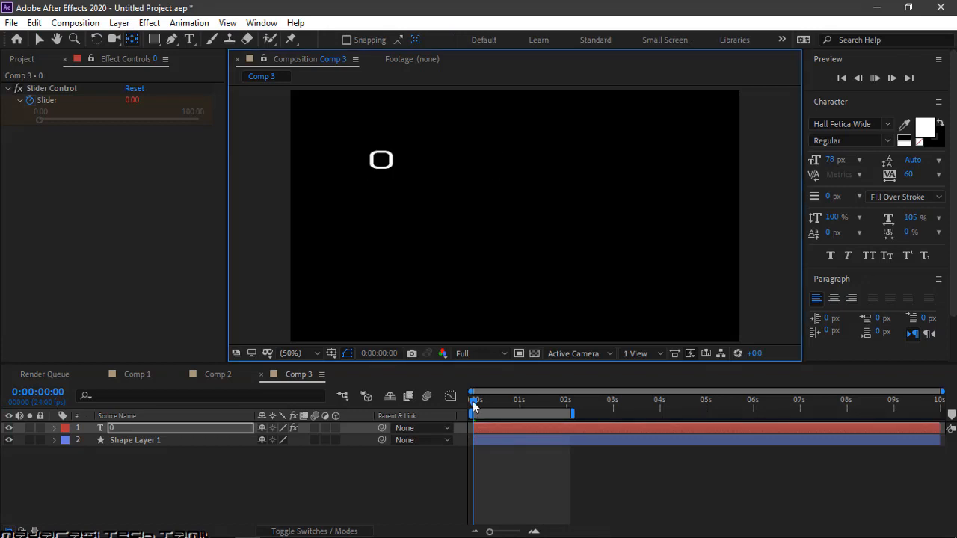
key(space)
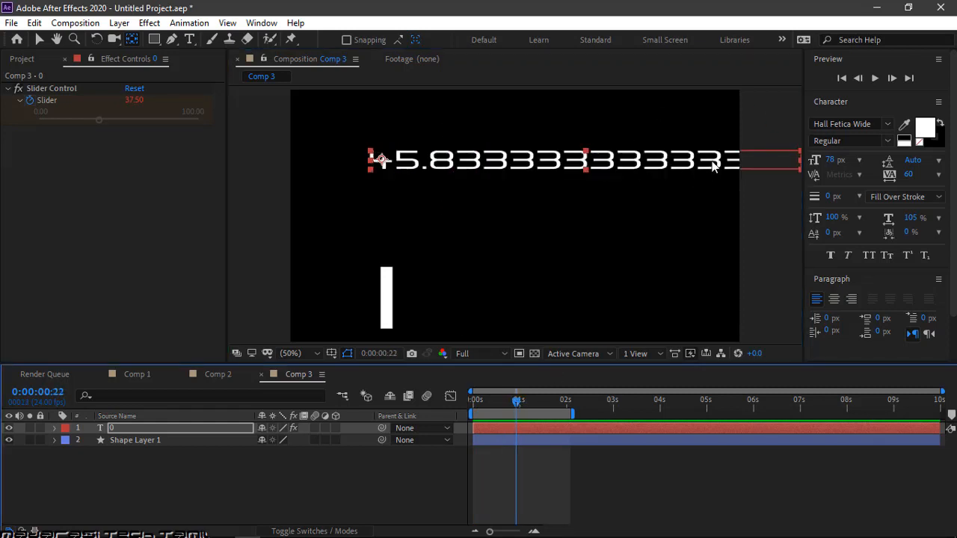
- Reveal the Slider keyframes of the "0" layer in the timeline and return the playhead to the start
click(135, 102)
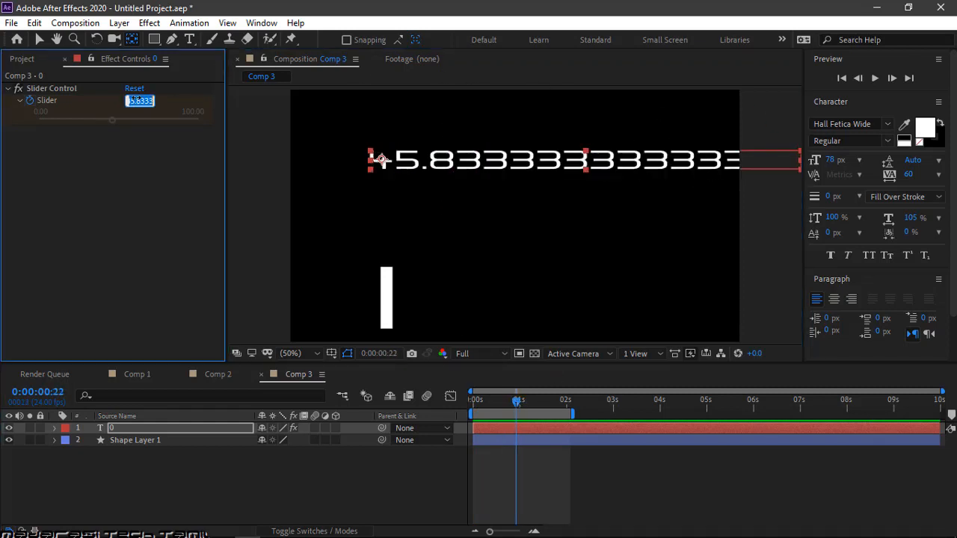
key(Escape)
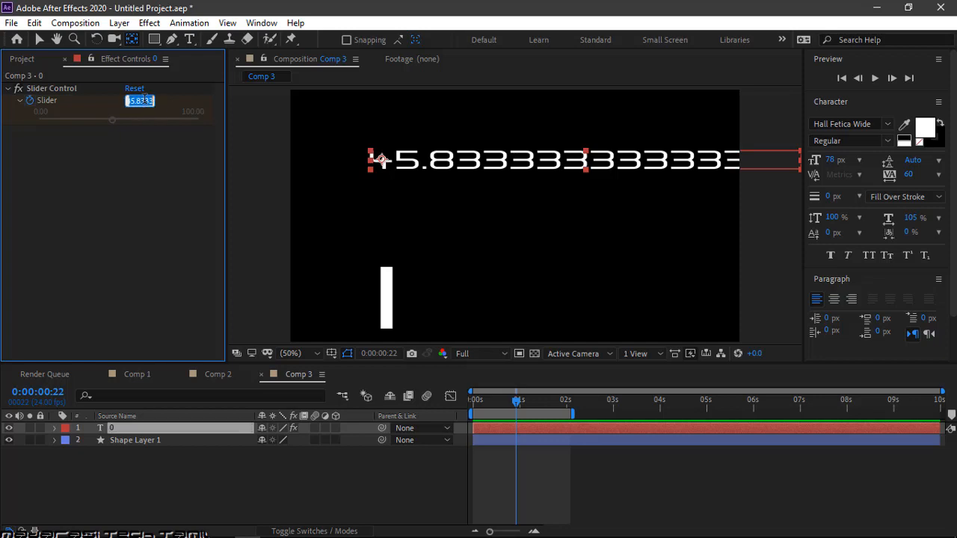
click(160, 249)
key(u)
drag(582, 445, 472, 458)
right_click(566, 452)
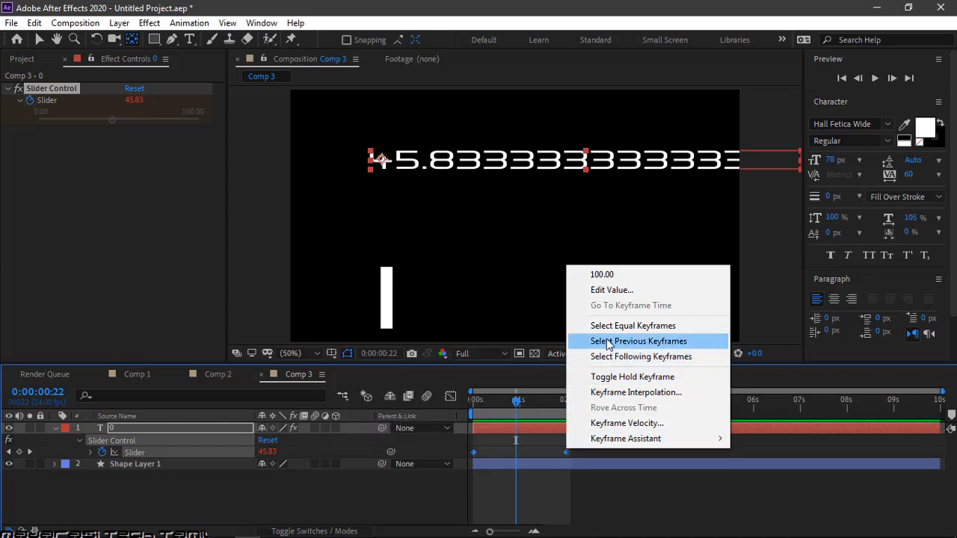
click(475, 401)
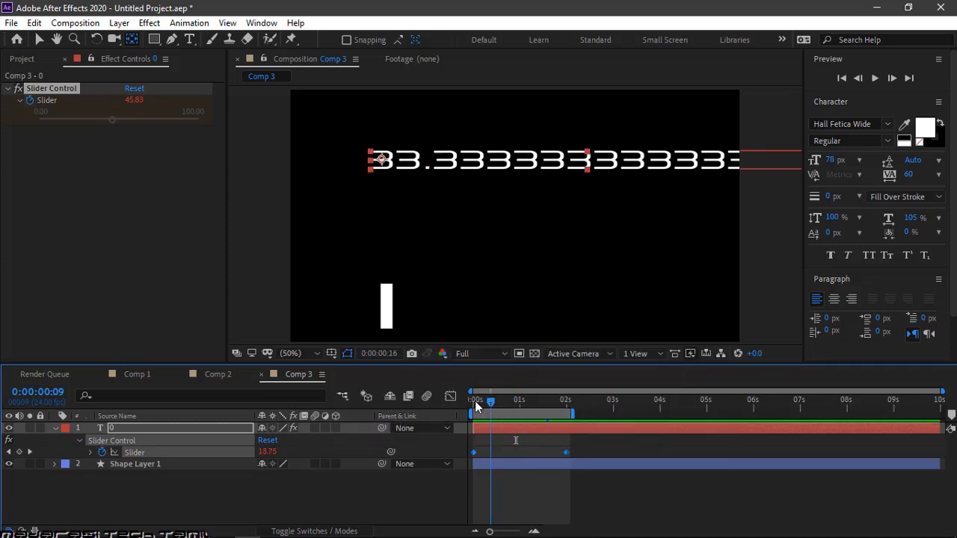
drag(486, 405, 464, 407)
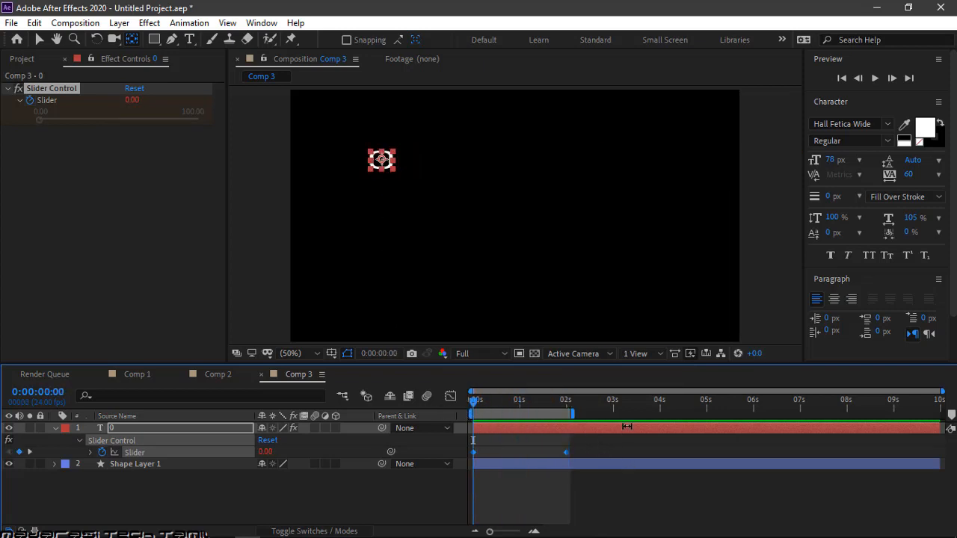
- Try applying Easy Ease to both Slider keyframes, scrub the motion and check the speed graph
drag(600, 447, 544, 462)
drag(467, 461, 464, 459)
key(F9)
drag(485, 400, 527, 402)
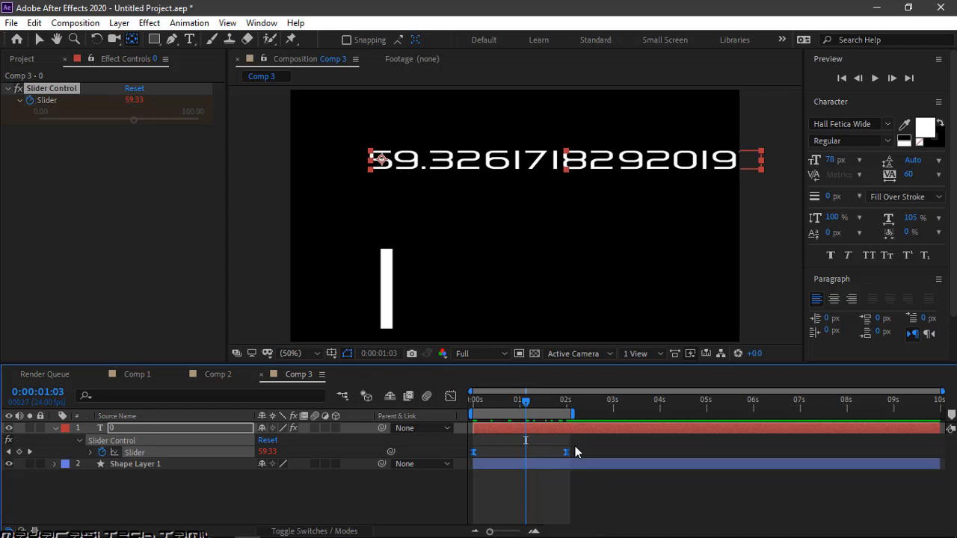
key(Home)
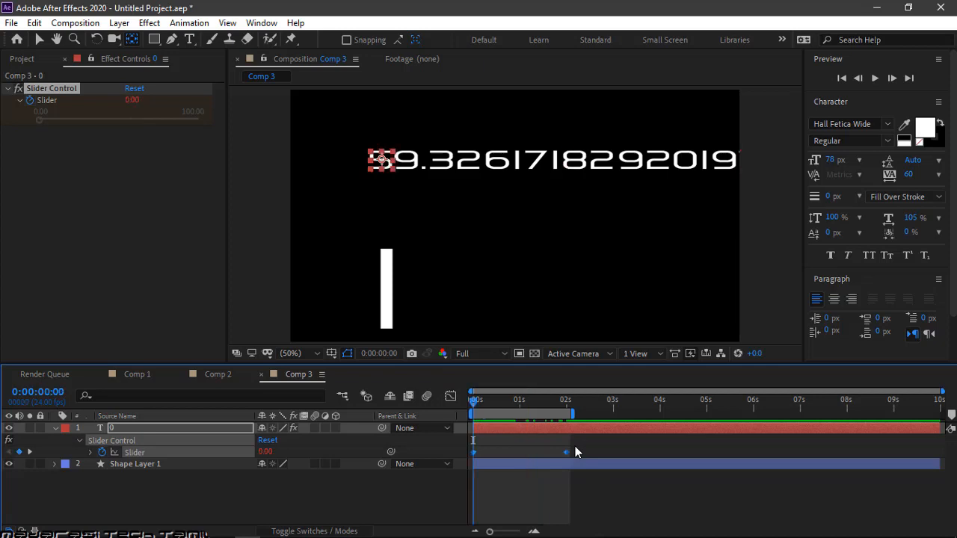
click(451, 396)
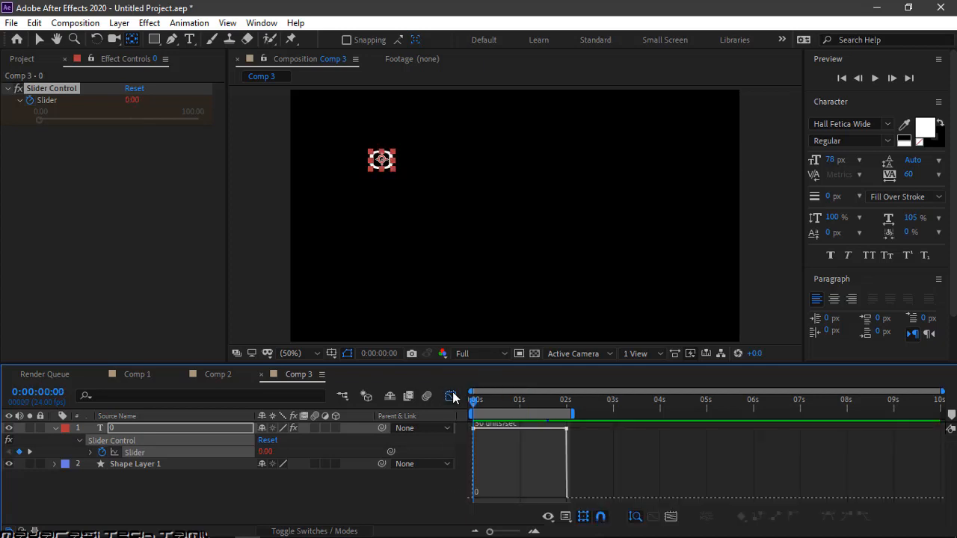
drag(473, 404, 528, 400)
click(451, 397)
- Apply Easy Ease to both Slider keyframes and lengthen the end keyframe's influence handle in the Graph Editor so the speed peaks early
drag(623, 444, 469, 462)
key(F9)
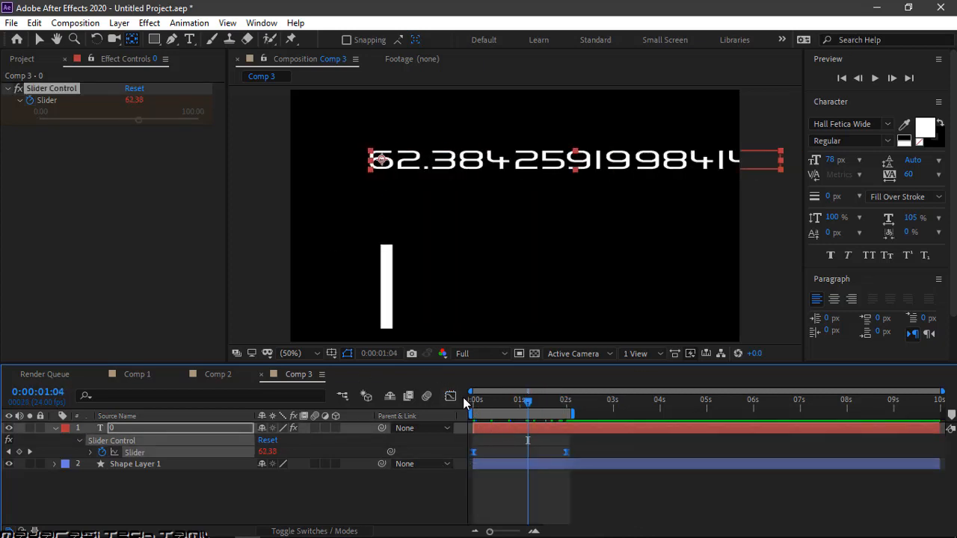
click(456, 397)
drag(584, 488, 452, 461)
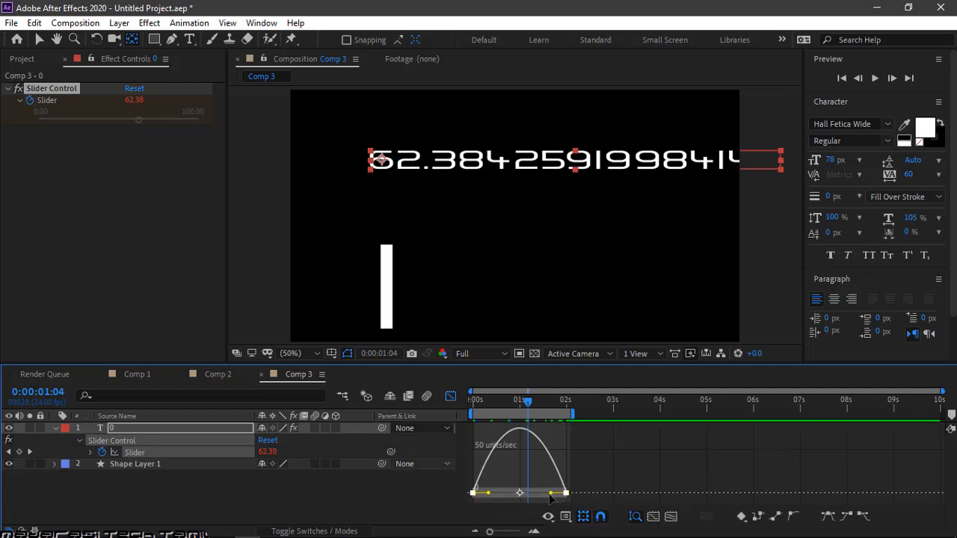
drag(550, 493, 515, 498)
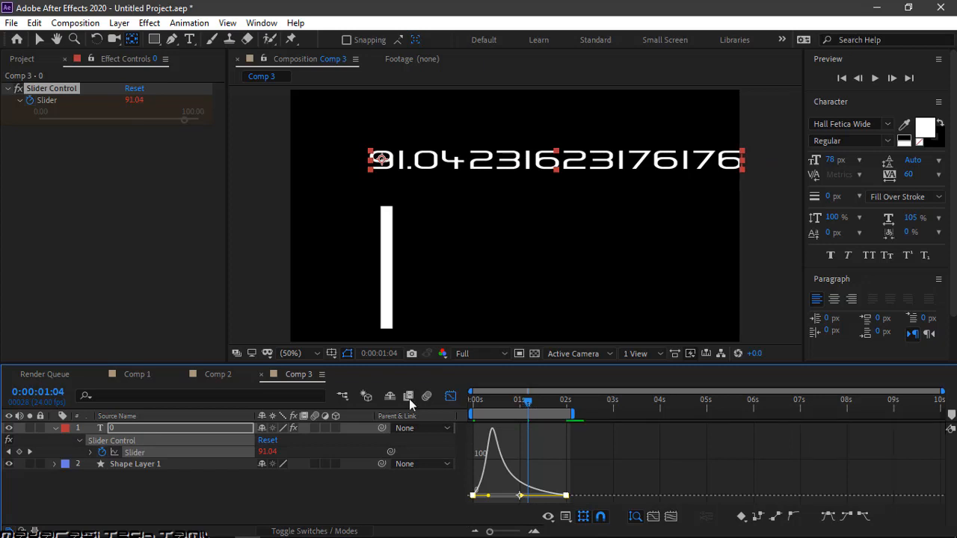
click(450, 396)
- Preview the eased bar and counter animation from the start of the composition
drag(522, 398, 396, 418)
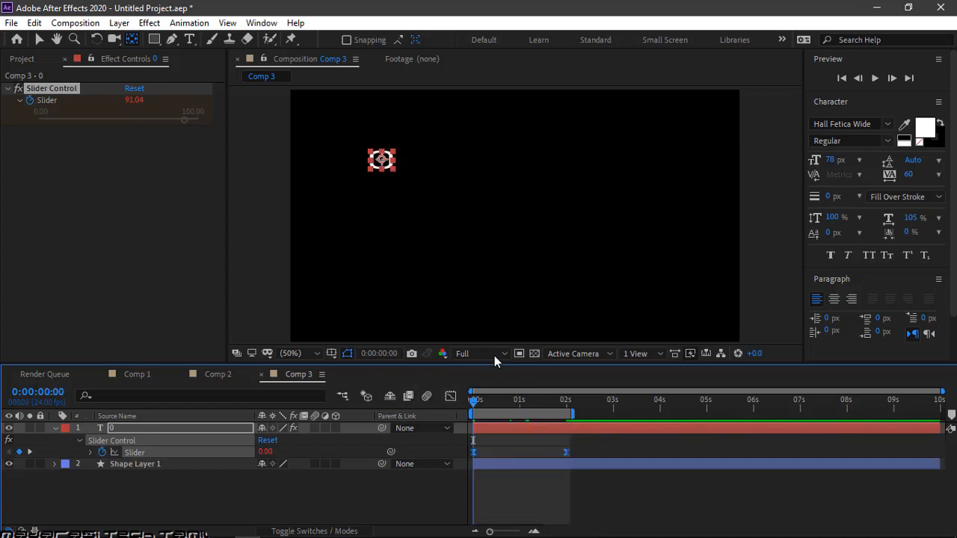
key(space)
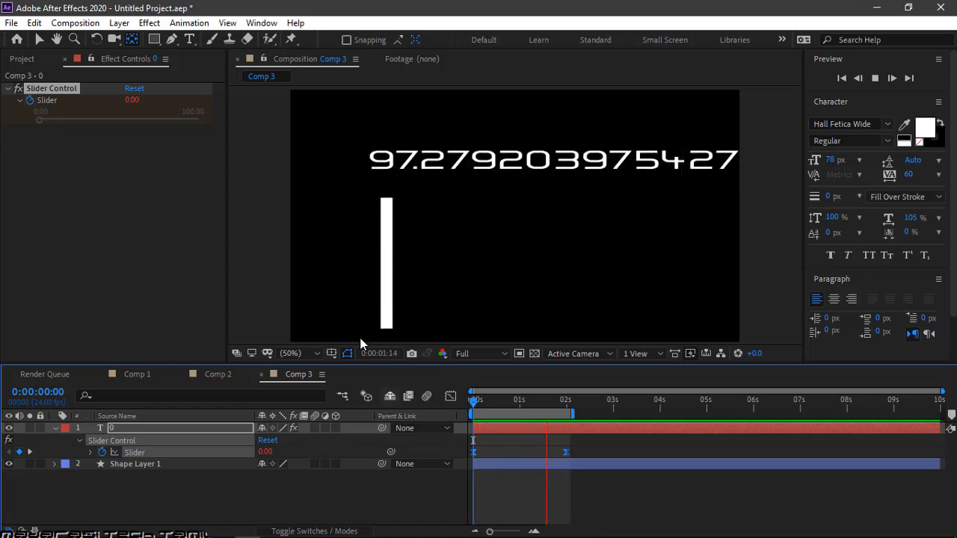
click(466, 399)
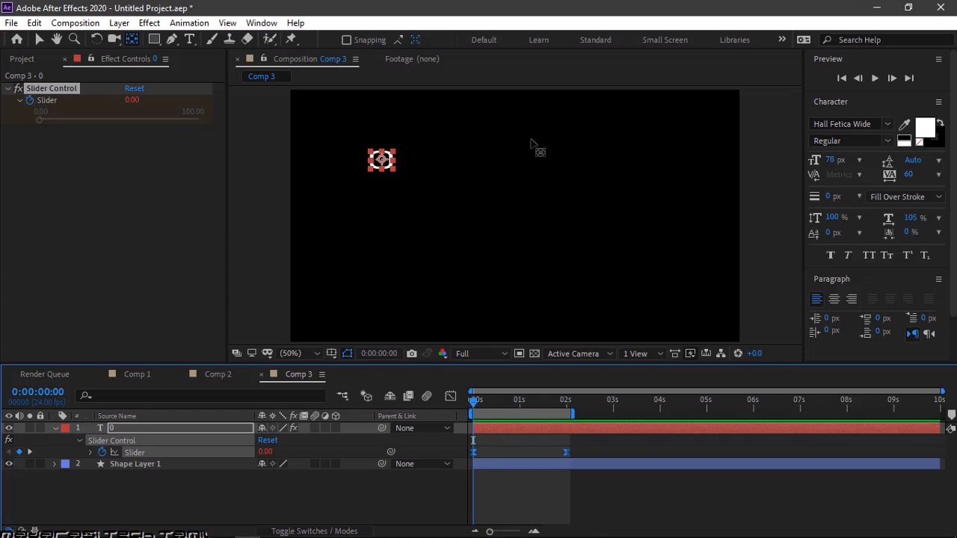